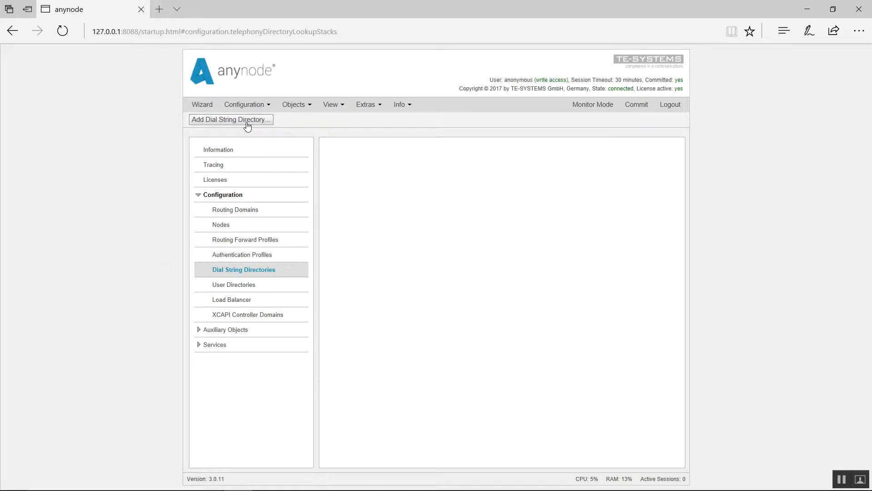
# Start a new static dial string directory and reach its empty dial string list
pyautogui.click(247, 123)
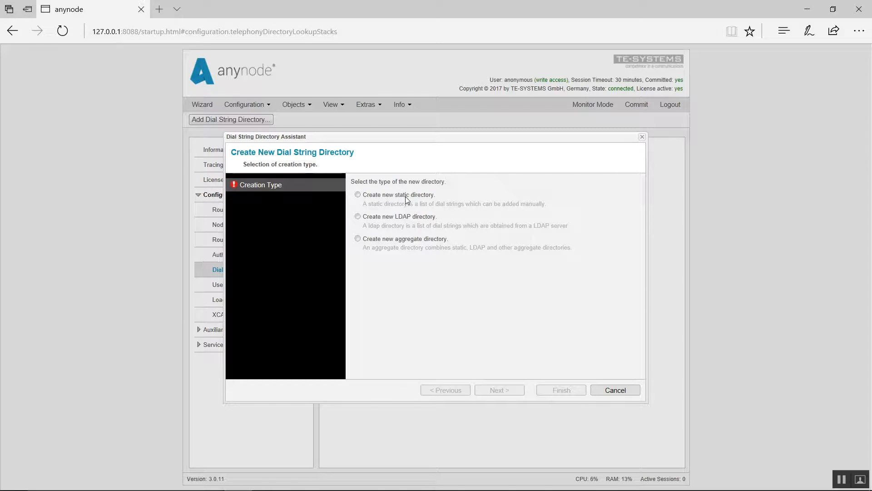
pyautogui.click(358, 195)
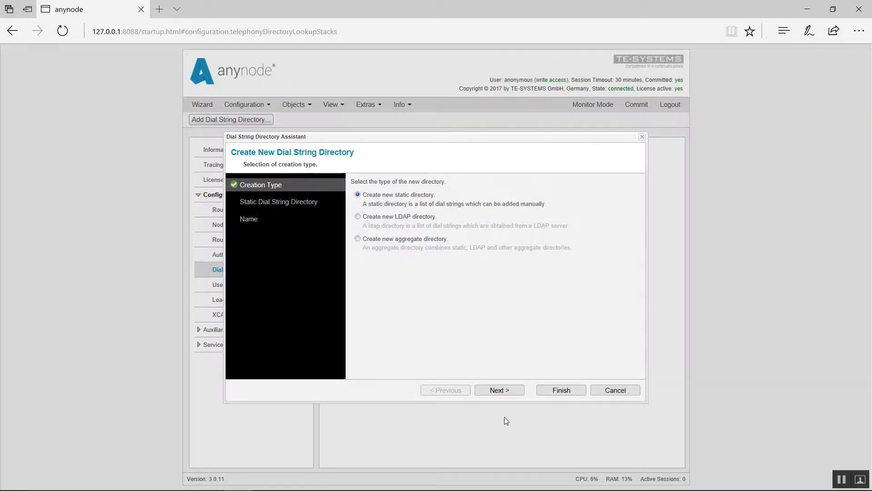
pyautogui.click(497, 391)
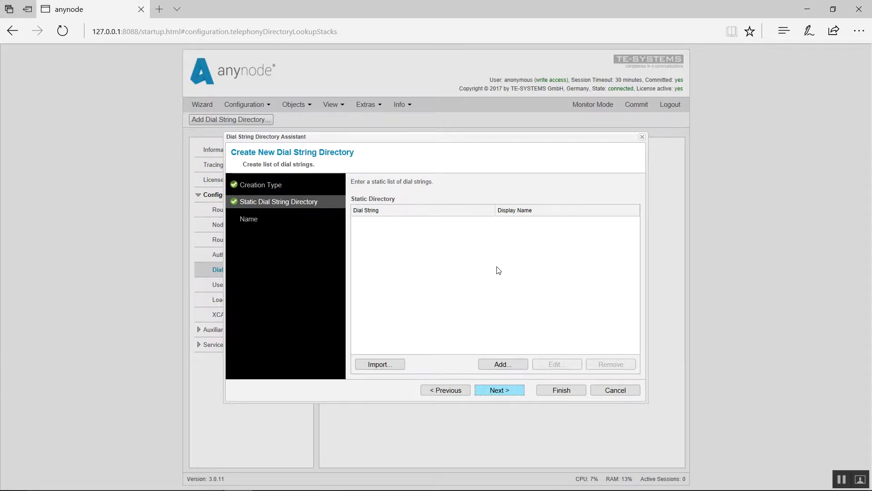
pyautogui.click(503, 365)
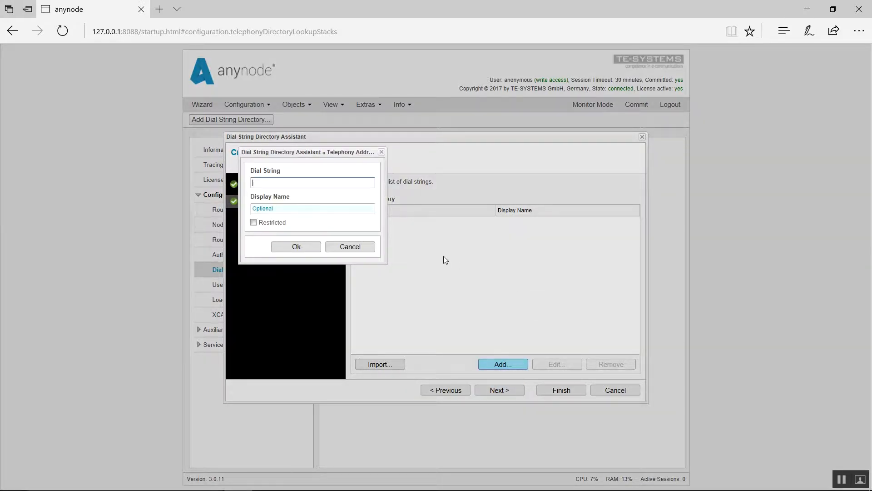
pyautogui.click(336, 213)
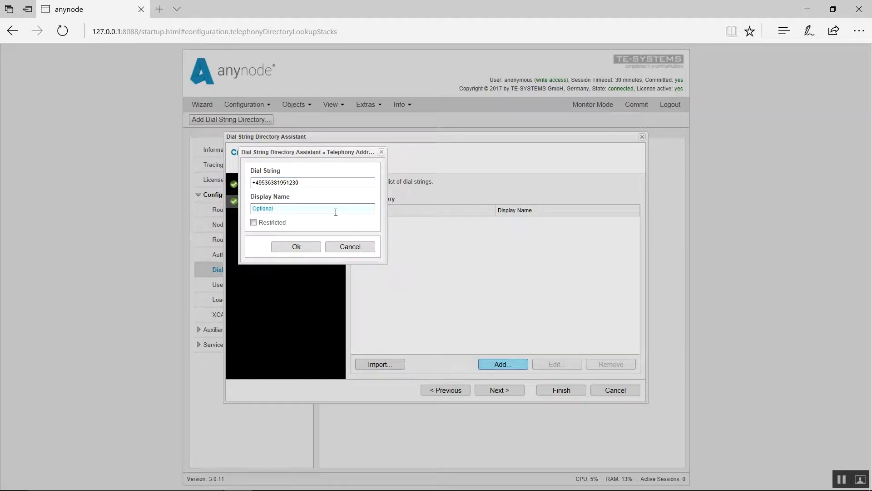
pyautogui.write('Alice')
pyautogui.click(303, 251)
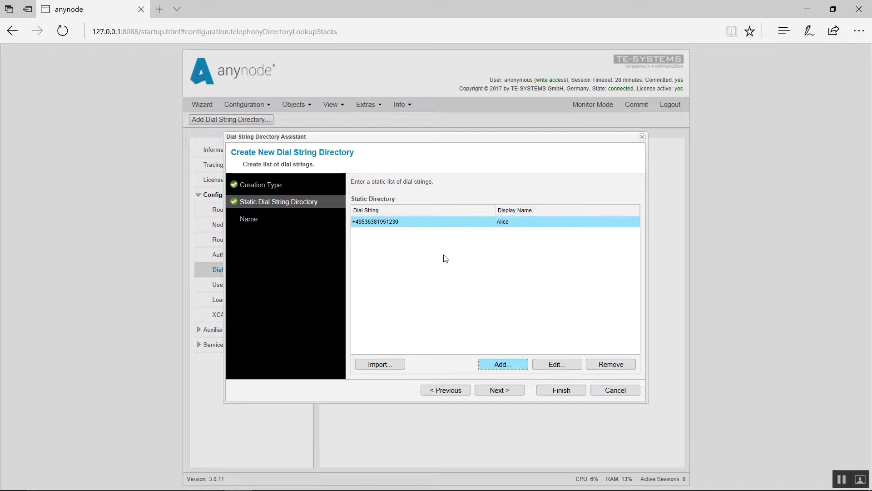
pyautogui.click(401, 371)
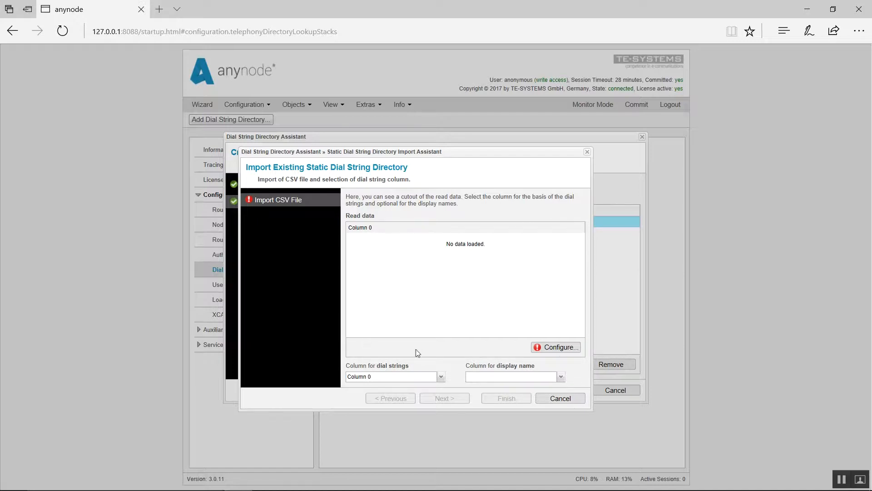
# Open the CSV file configuration to load Dial String Directory CSV.CSV
pyautogui.click(556, 347)
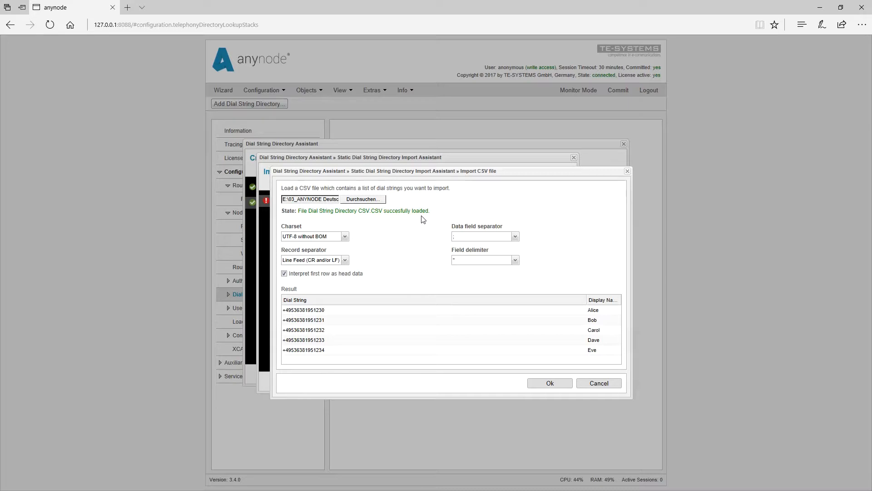
# Keep ';' as the CSV data field separator and accept the file settings
pyautogui.click(516, 237)
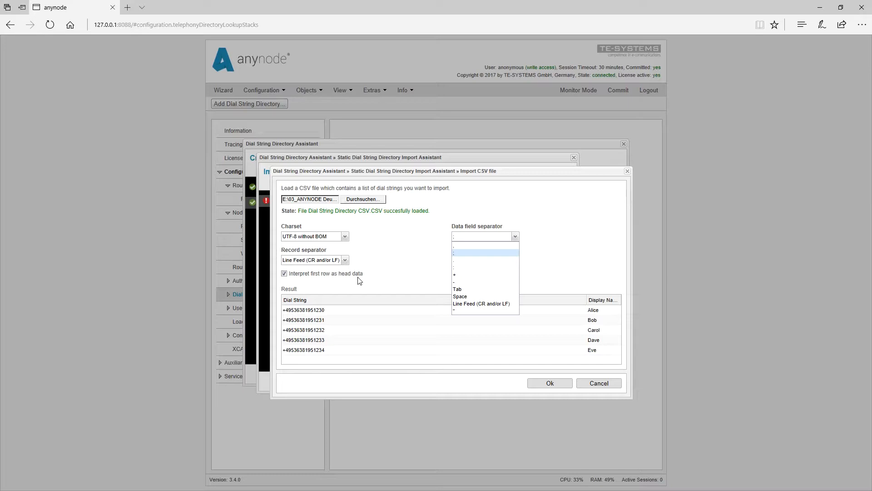
pyautogui.click(382, 281)
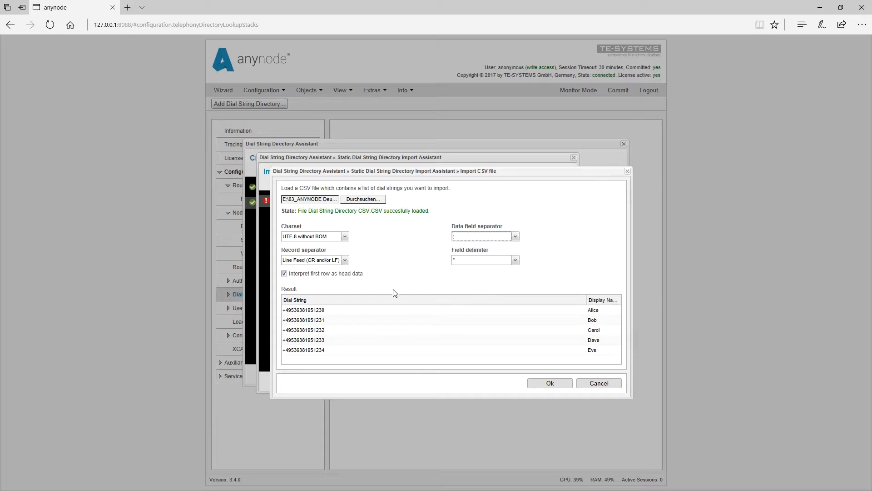
pyautogui.click(550, 386)
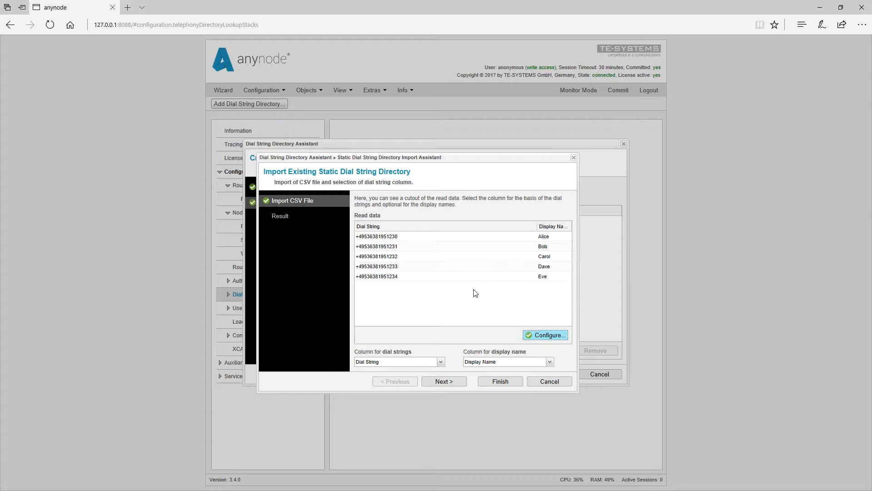
# Map the Dial String and Display Name columns and continue to the result overview
pyautogui.click(440, 362)
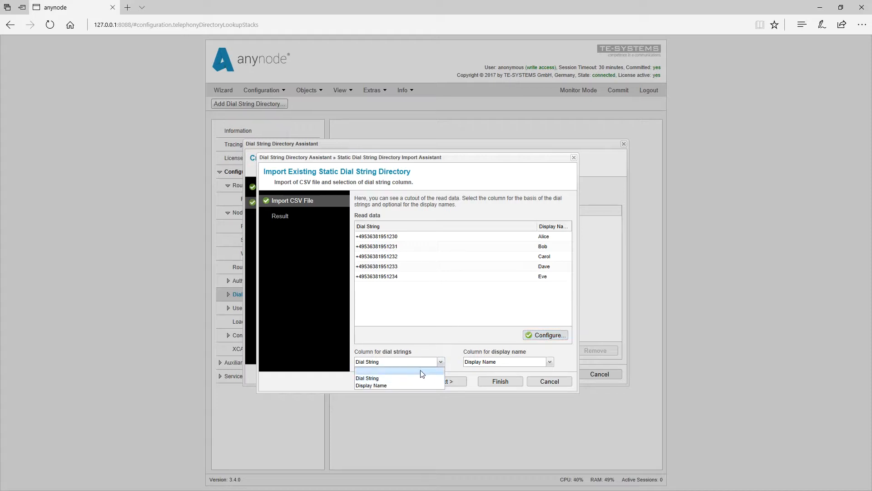
pyautogui.click(405, 379)
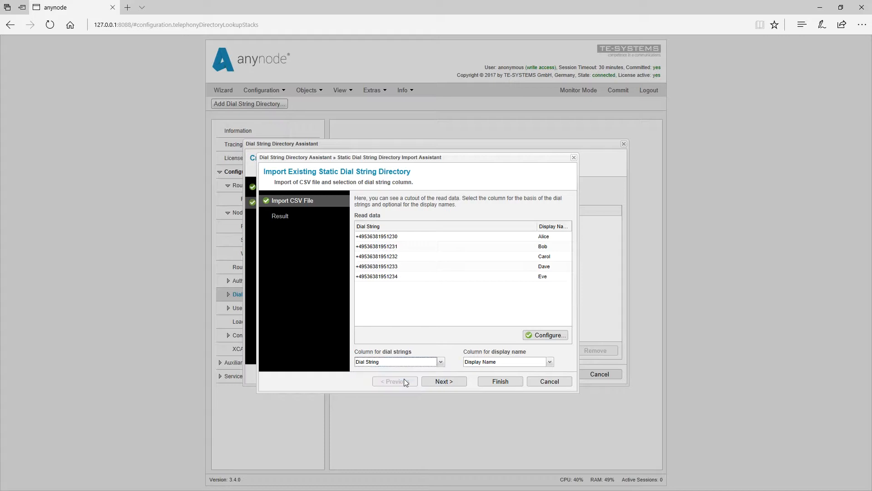
pyautogui.click(549, 362)
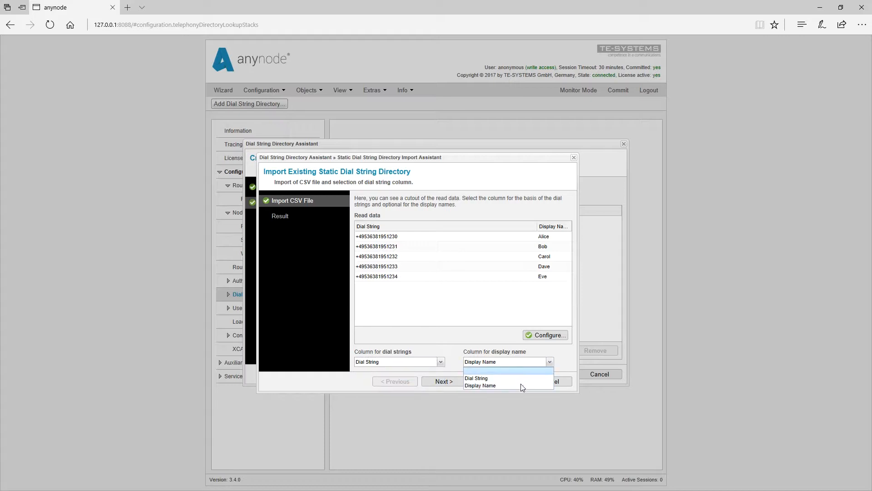
pyautogui.click(509, 385)
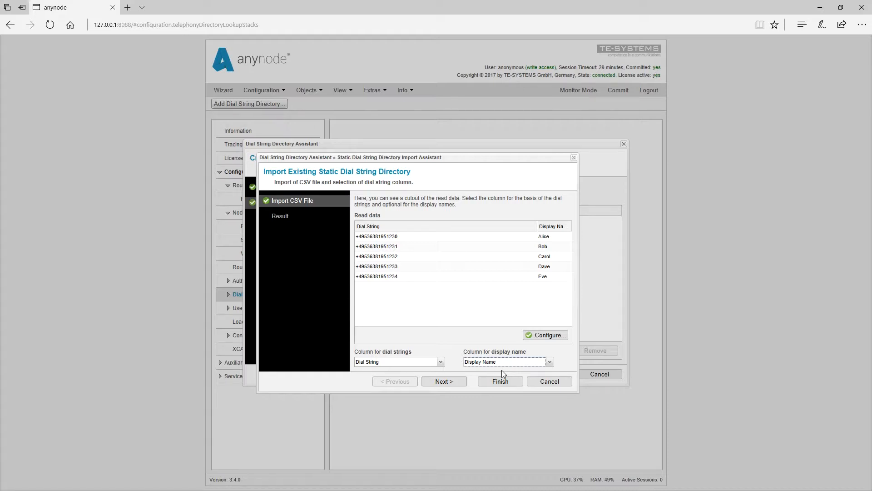
pyautogui.click(444, 382)
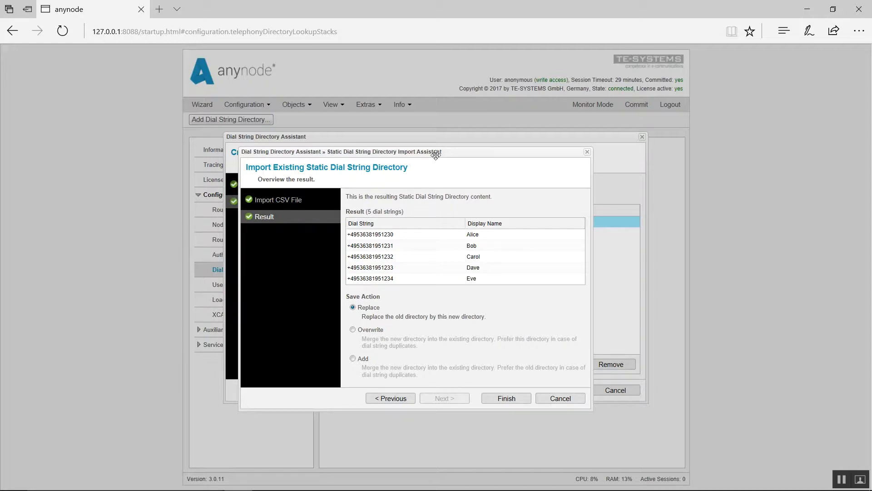
# Compare the save actions, choose Replace, and finish importing the five dial strings
pyautogui.moveTo(387, 155); pyautogui.dragTo(258, 150)
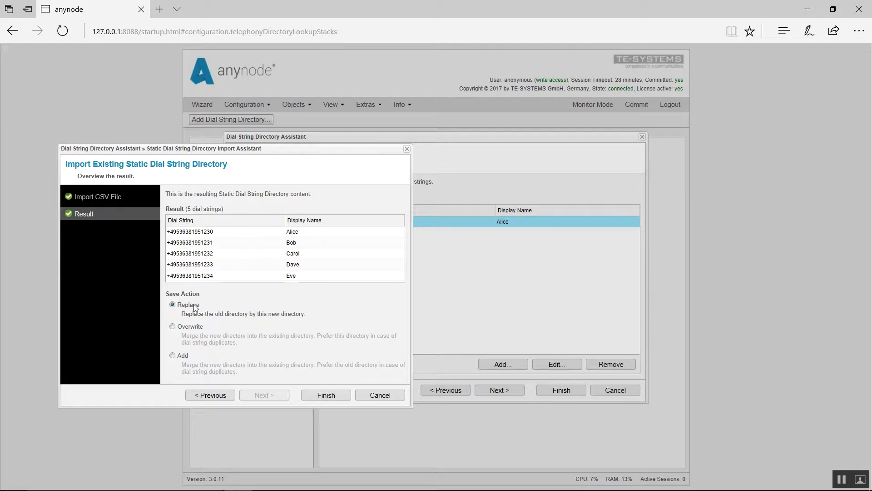
pyautogui.click(197, 328)
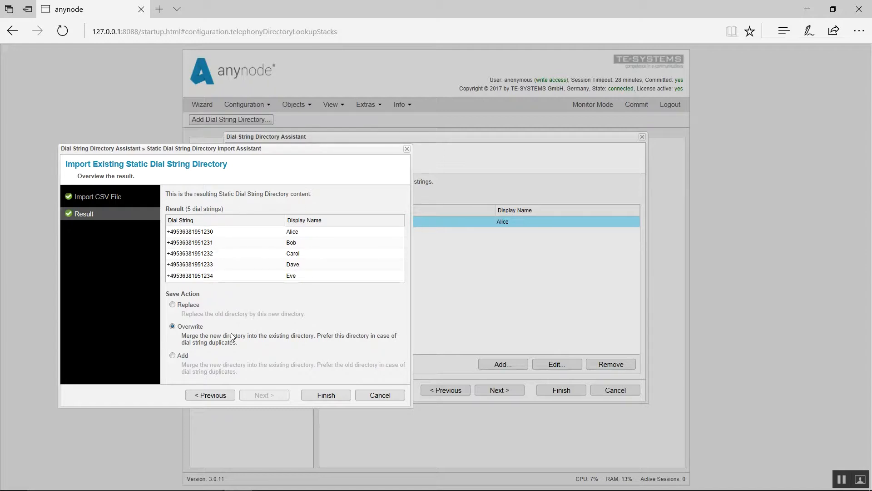
pyautogui.click(184, 359)
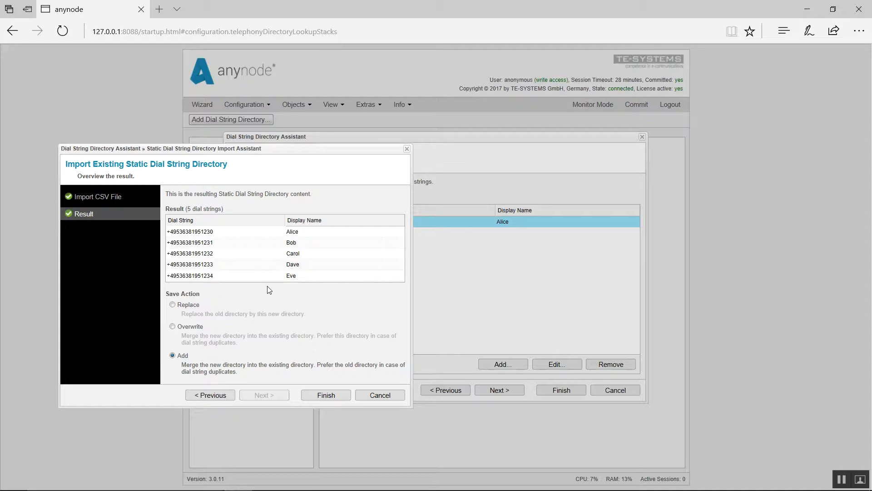
pyautogui.click(184, 305)
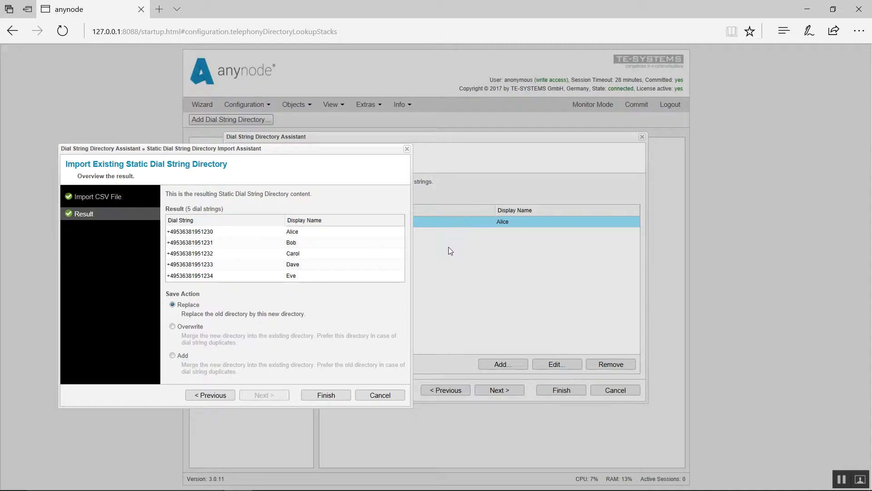
pyautogui.click(327, 396)
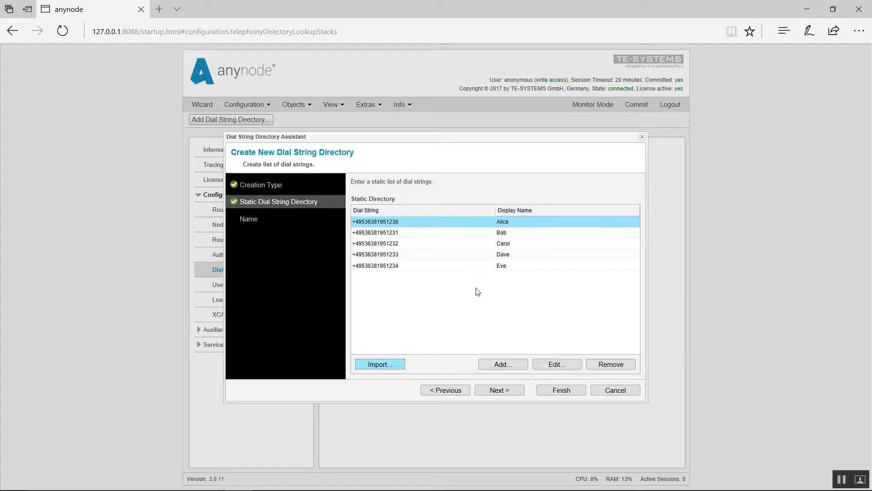
# Name the new dial string directory Rufnummerverzeichnis and finish creating it
pyautogui.click(499, 391)
pyautogui.write('Rufnummer')
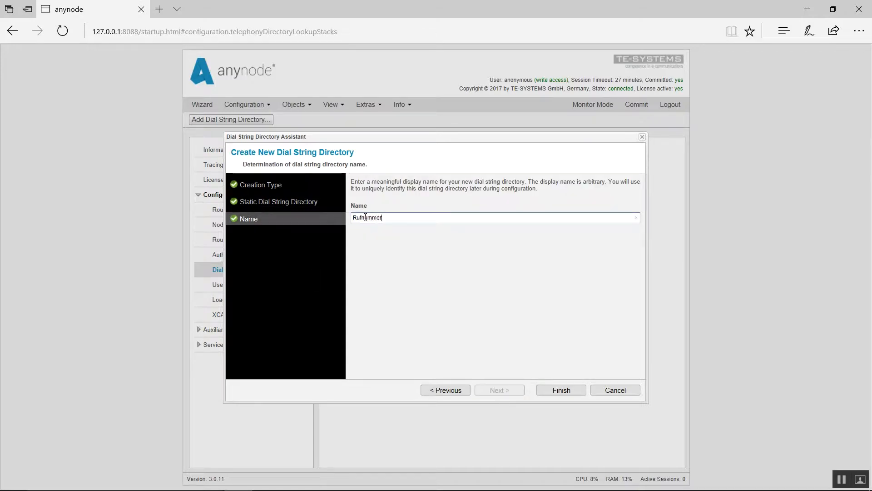
pyautogui.write('verzeichnis')
pyautogui.click(554, 392)
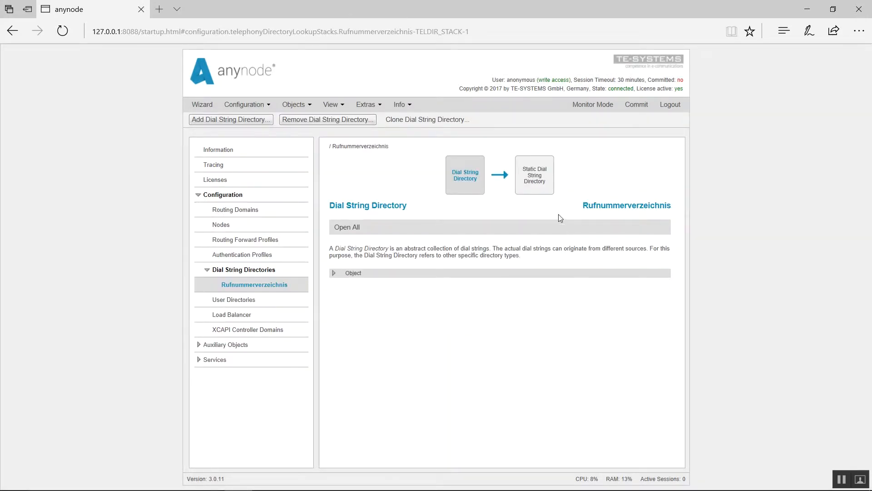
# Review the static directory's five dial strings, then go to User Directories
pyautogui.click(546, 186)
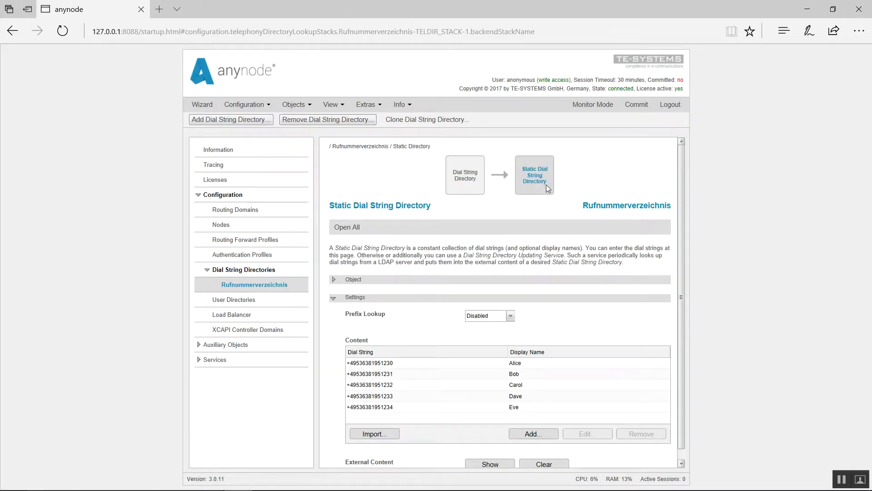
pyautogui.scroll(-1, 624, 249)
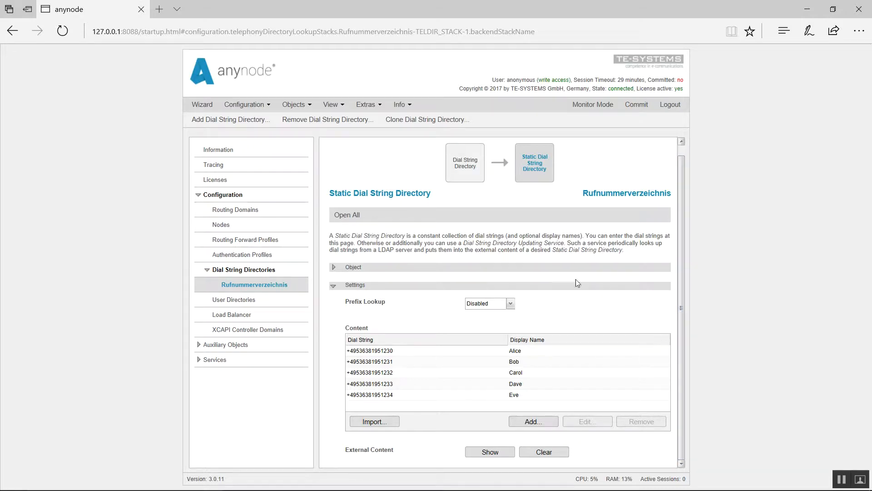
pyautogui.click(277, 302)
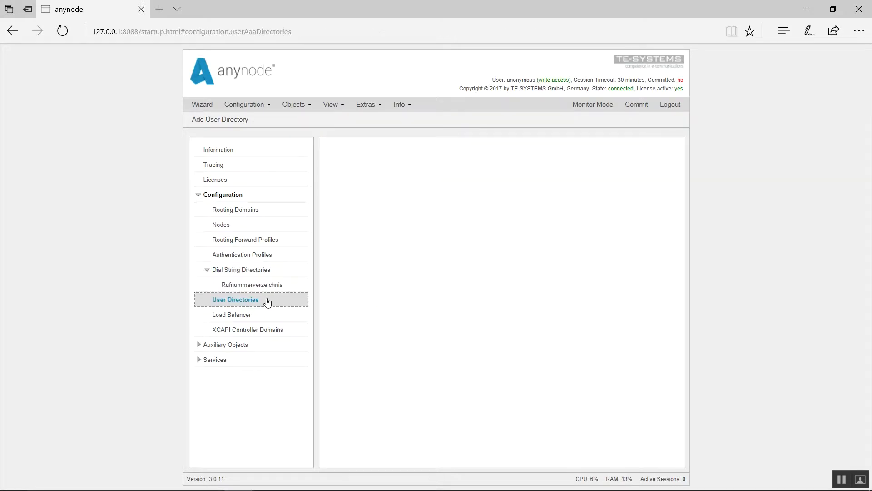
# Create static User Directory 1 and open its Add User Record assistant
pyautogui.click(234, 123)
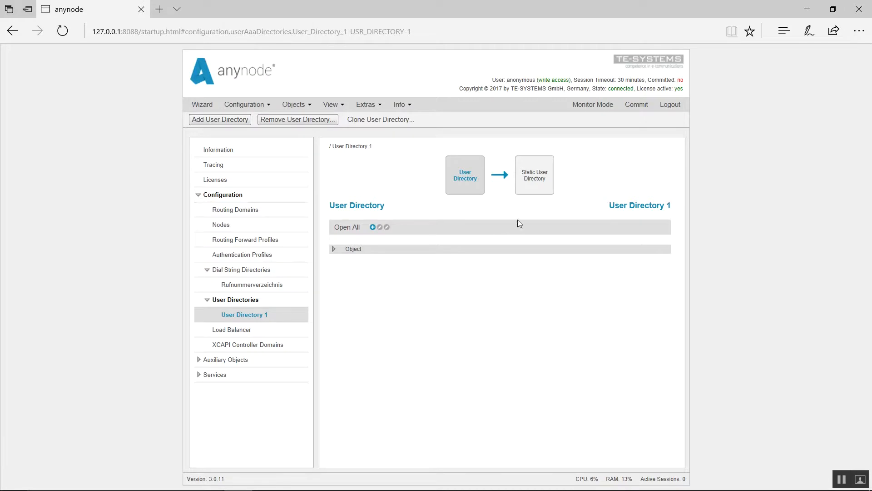
pyautogui.click(535, 193)
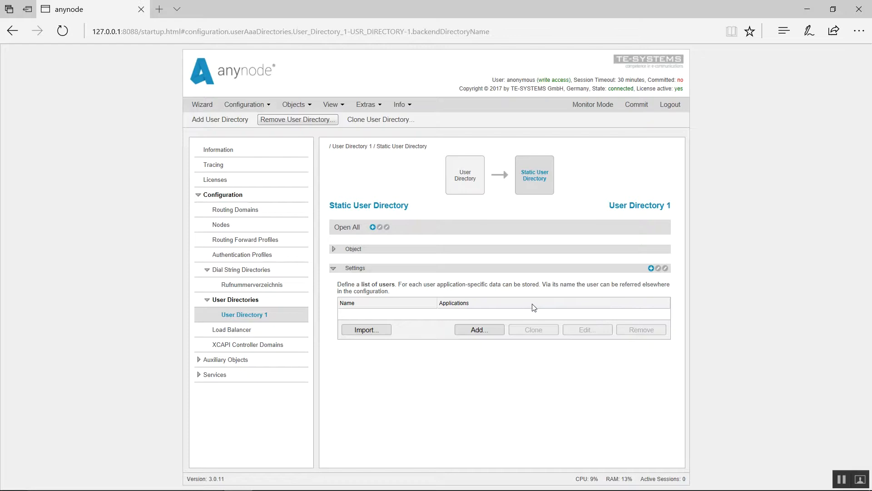
pyautogui.click(495, 337)
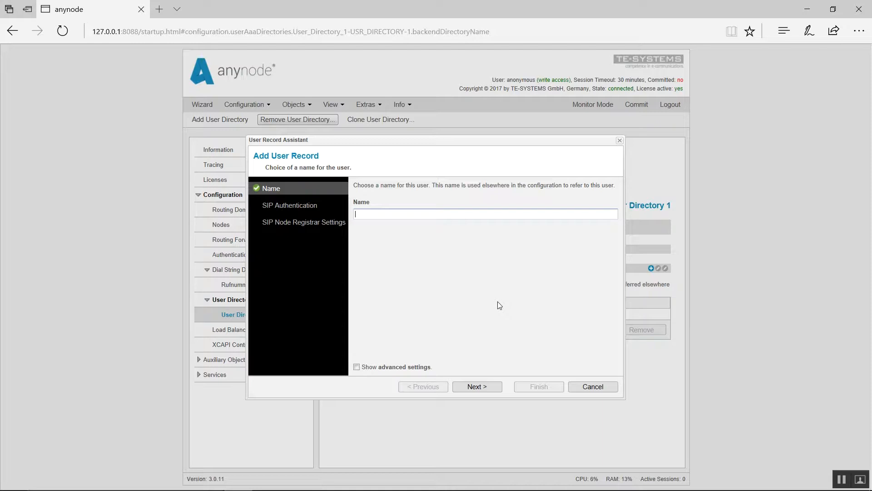
# Enter Hamburg as the new user record's name
pyautogui.write('Hamburg')
# Give Hamburg SIP user name 201 and its password, then reach the registrar dial string
pyautogui.click(482, 393)
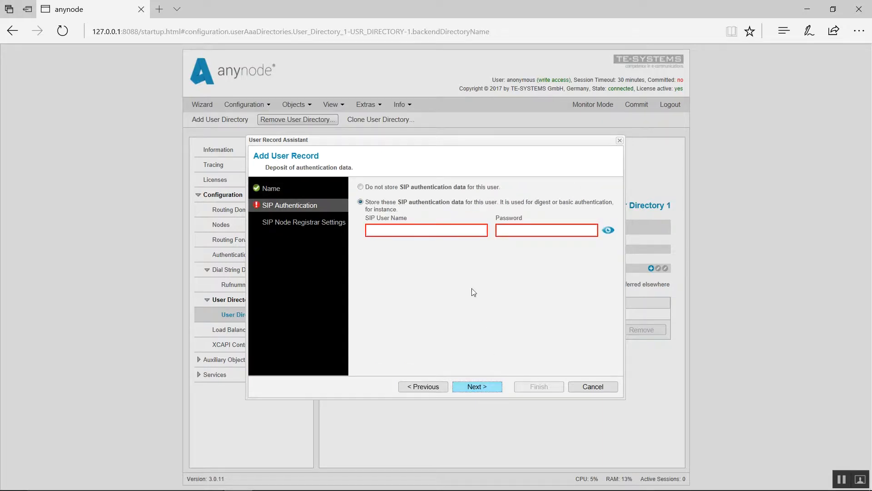
pyautogui.click(429, 233)
pyautogui.write('201')
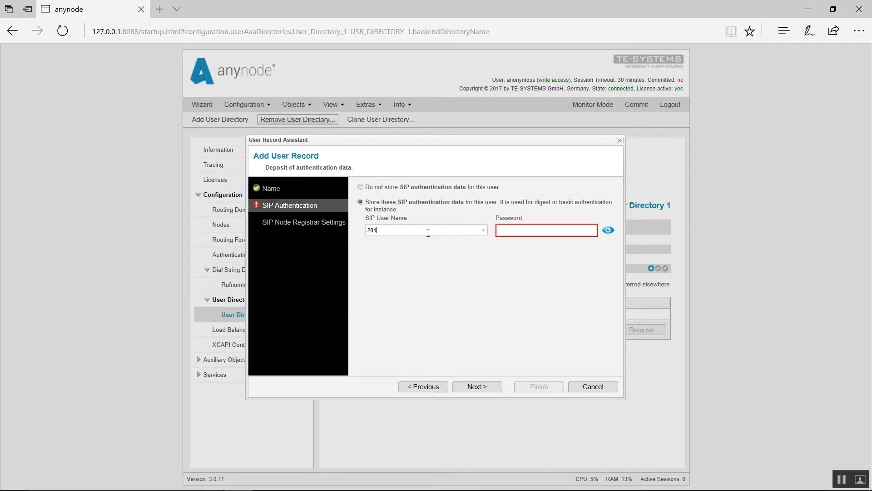
pyautogui.click(526, 228)
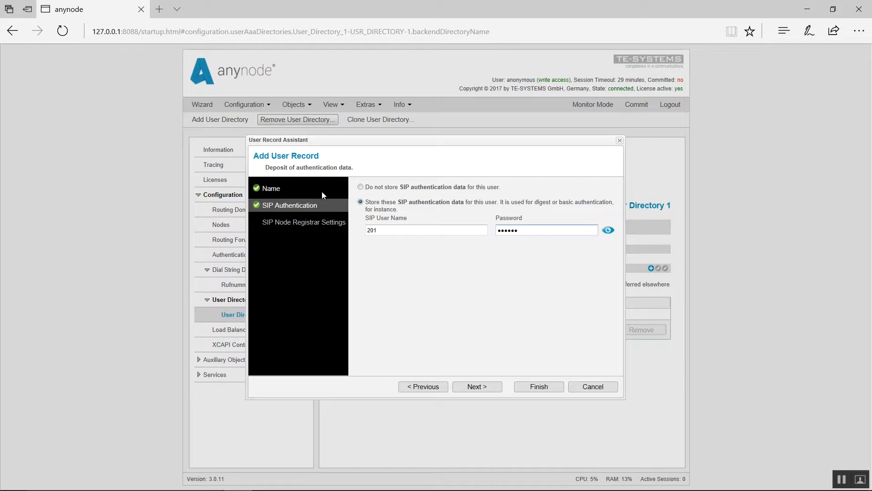
pyautogui.click(482, 389)
pyautogui.click(430, 234)
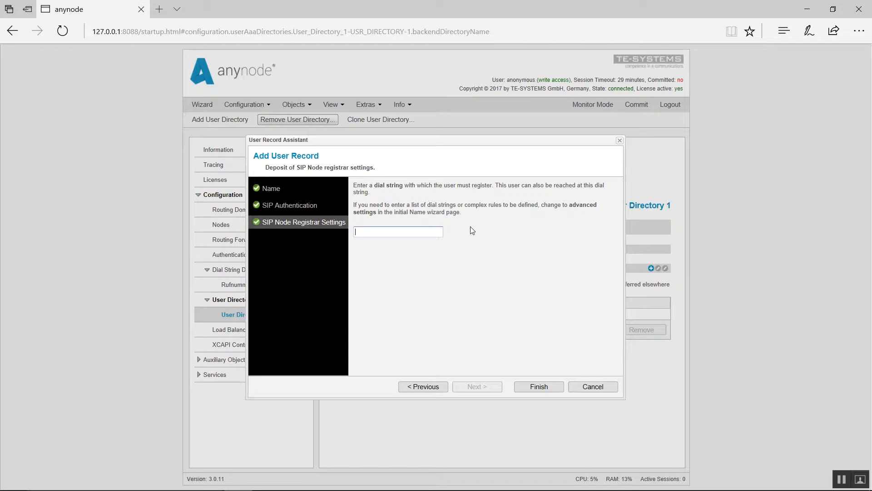
# Enable Show advanced settings on the Hamburg record's Name page and return to SIP Authentication
pyautogui.click(427, 387)
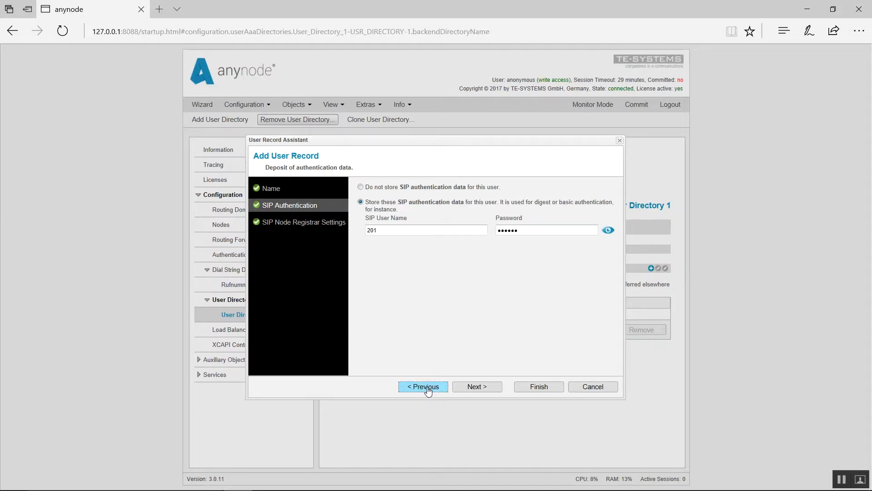
pyautogui.click(427, 387)
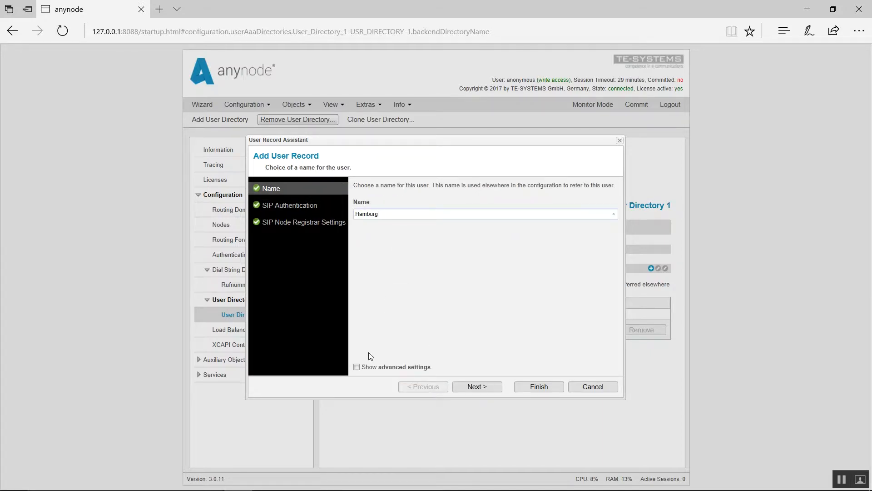
pyautogui.click(356, 367)
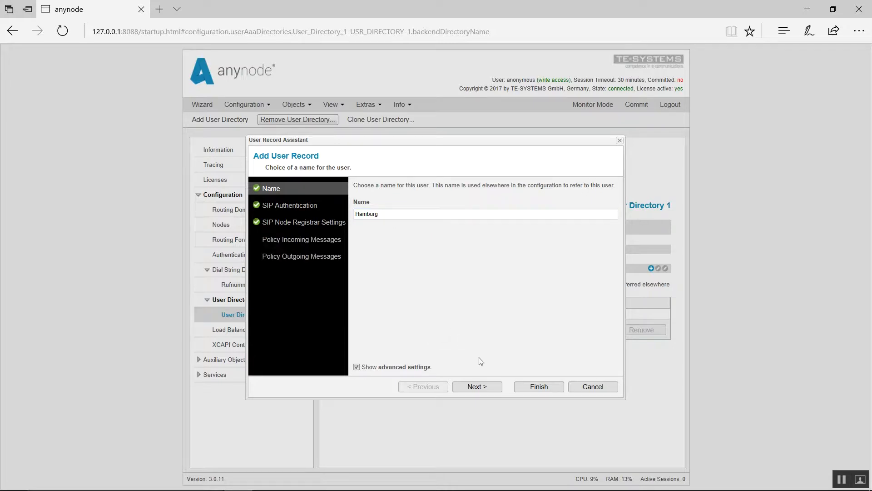
pyautogui.click(497, 390)
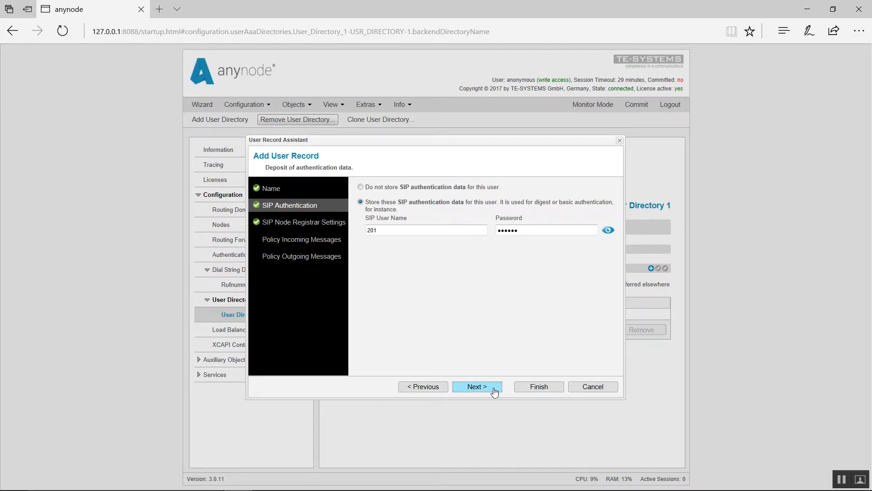
pyautogui.click(495, 391)
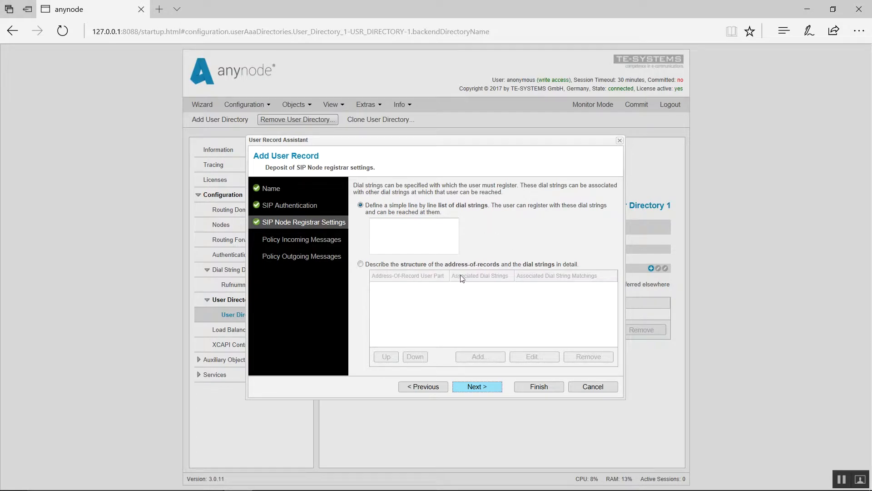
pyautogui.click(431, 235)
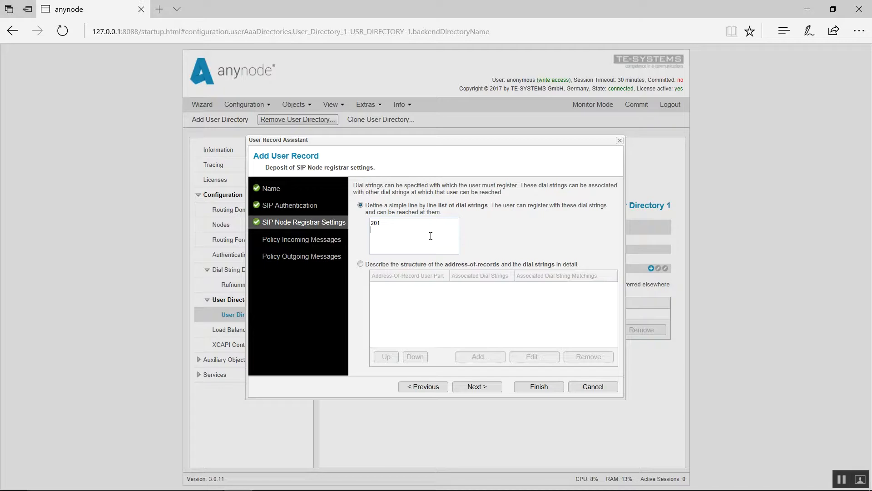
# Start a new incoming Prefix and Suffix Manipulation for the Hamburg record
pyautogui.click(477, 387)
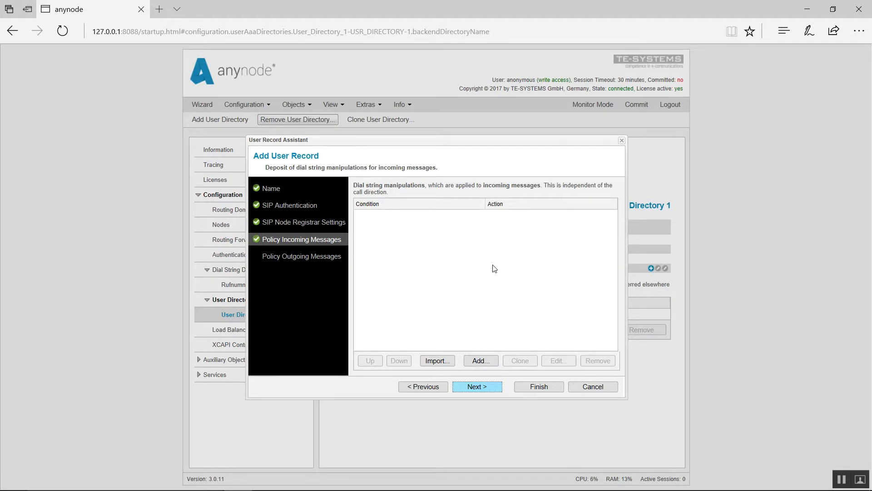
pyautogui.click(477, 361)
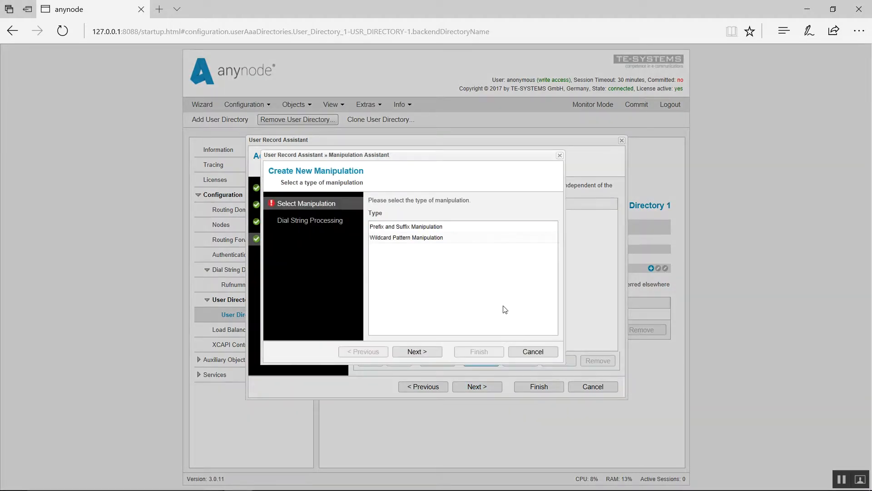
pyautogui.click(440, 227)
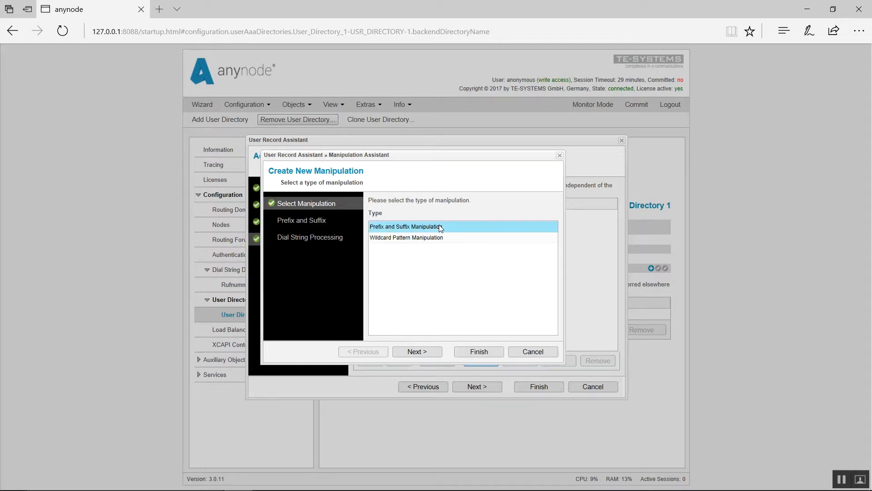
pyautogui.click(430, 352)
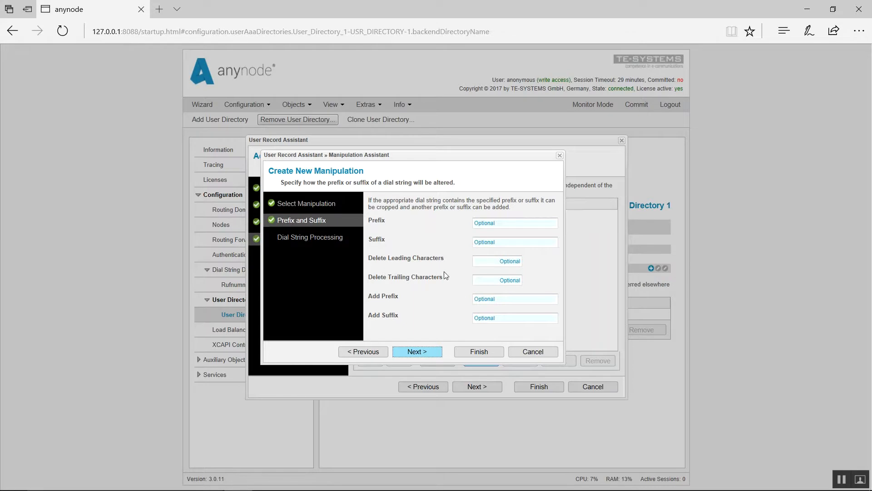
# Set suffix 123401, delete 20 leading characters and add prefix 201, then finish
pyautogui.click(512, 223)
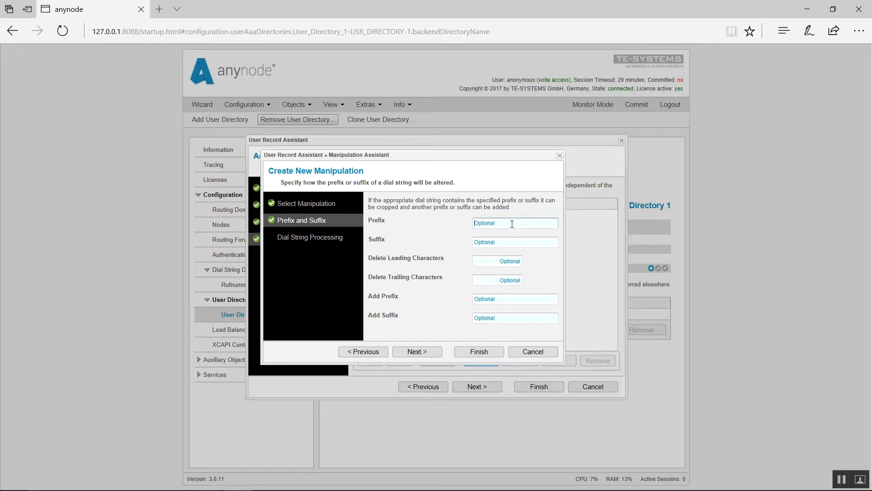
pyautogui.click(515, 243)
pyautogui.write('1234')
pyautogui.write('1')
pyautogui.press('Tab')
pyautogui.write('11')
pyautogui.hotkey('ctrl', 'a')
pyautogui.write('22')
pyautogui.press('BackSpace')
pyautogui.write('0')
pyautogui.click(530, 298)
pyautogui.write('10')
pyautogui.press('BackSpace')
pyautogui.press('BackSpace')
pyautogui.write('201')
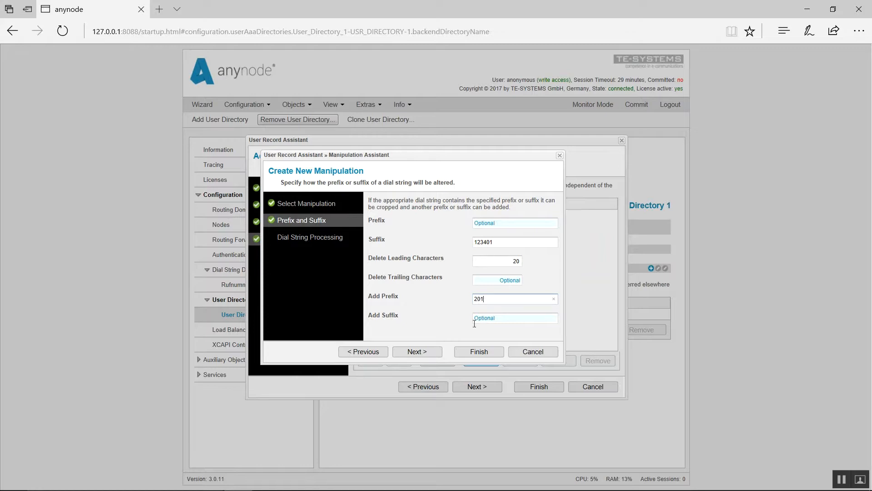
pyautogui.click(477, 357)
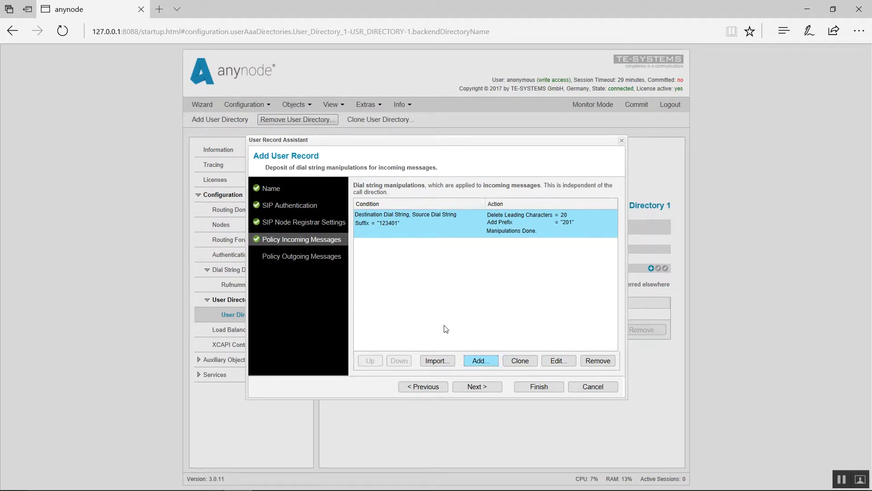
# Start a new outgoing Wildcard Pattern Manipulation for the Hamburg record
pyautogui.click(477, 386)
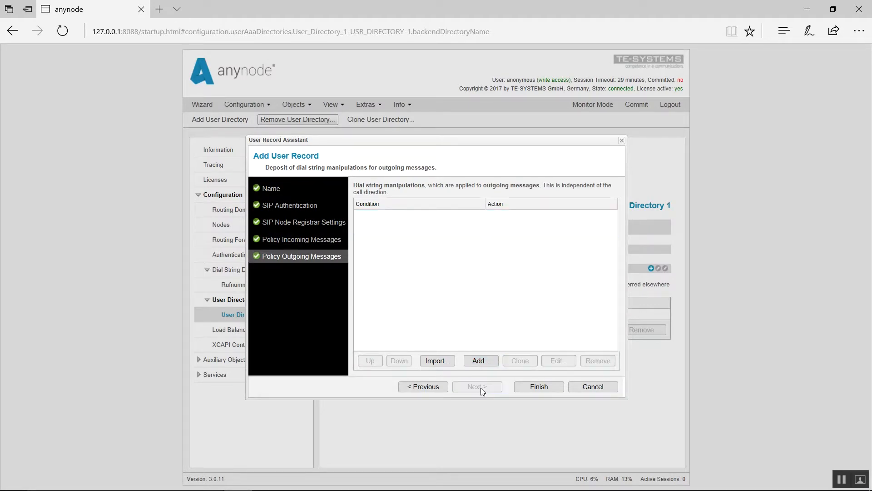
pyautogui.click(486, 360)
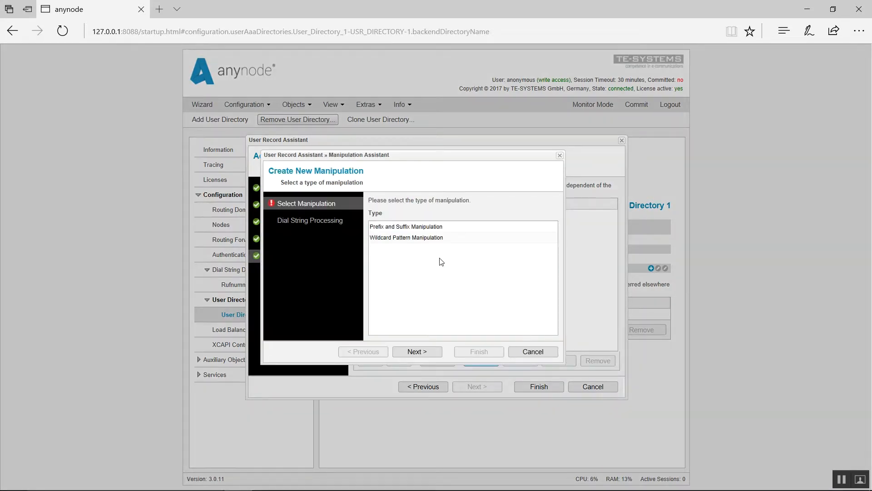
pyautogui.click(415, 240)
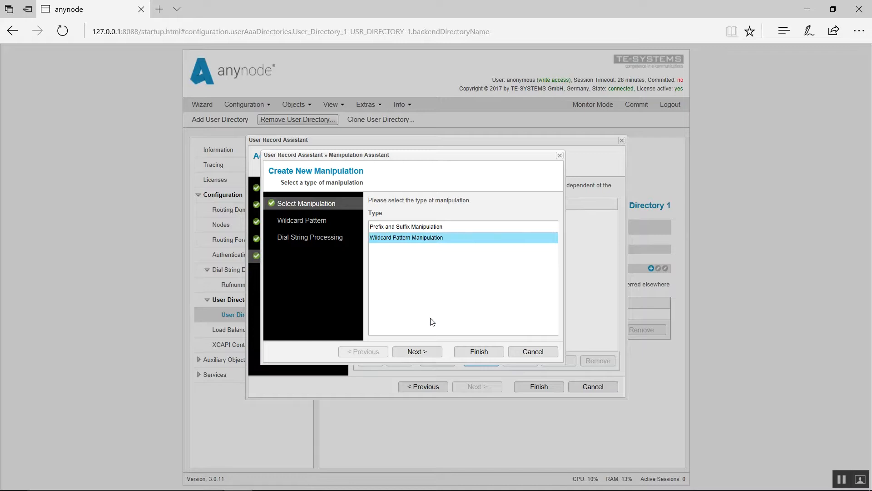
pyautogui.click(426, 354)
pyautogui.click(516, 224)
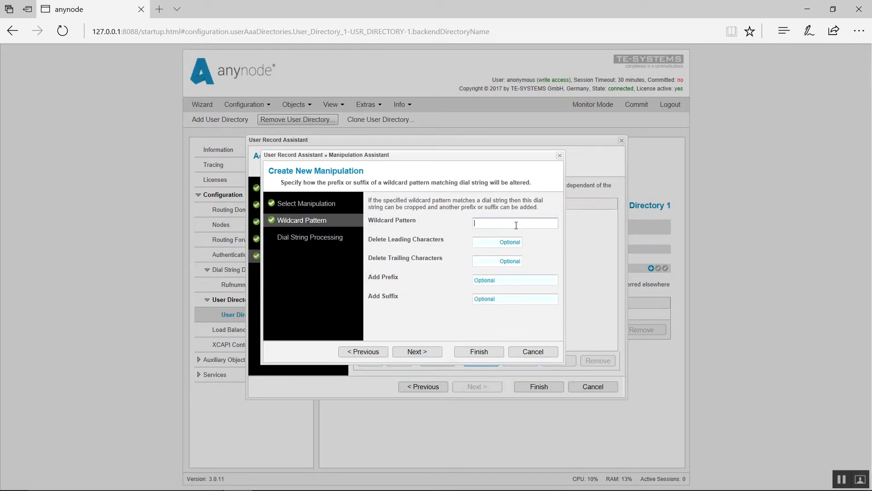
pyautogui.write('201')
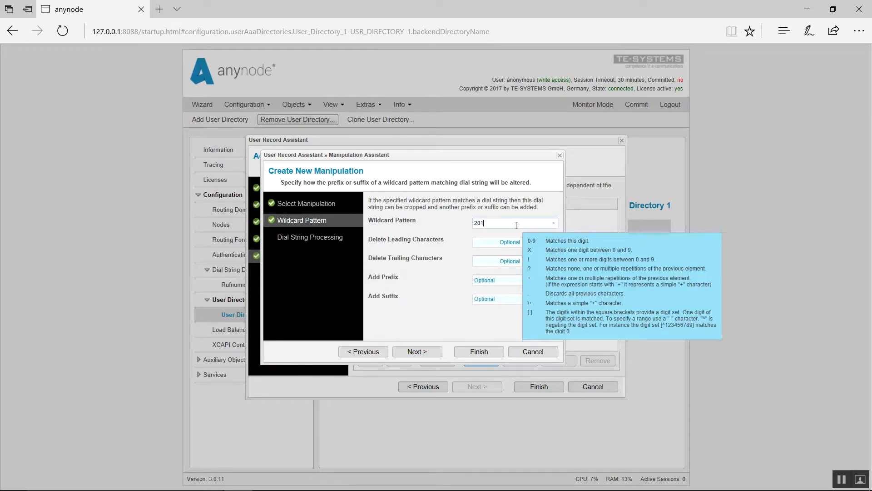
pyautogui.click(490, 244)
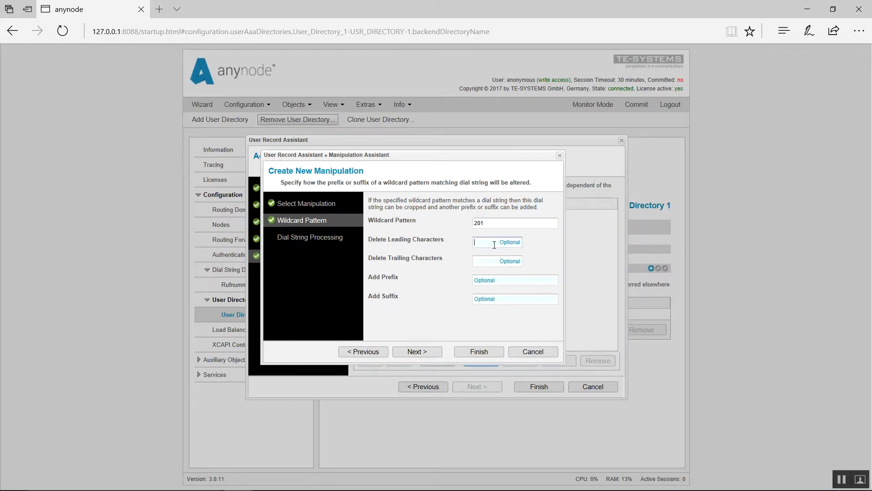
pyautogui.write('3')
pyautogui.click(505, 279)
pyautogui.write('+49401234')
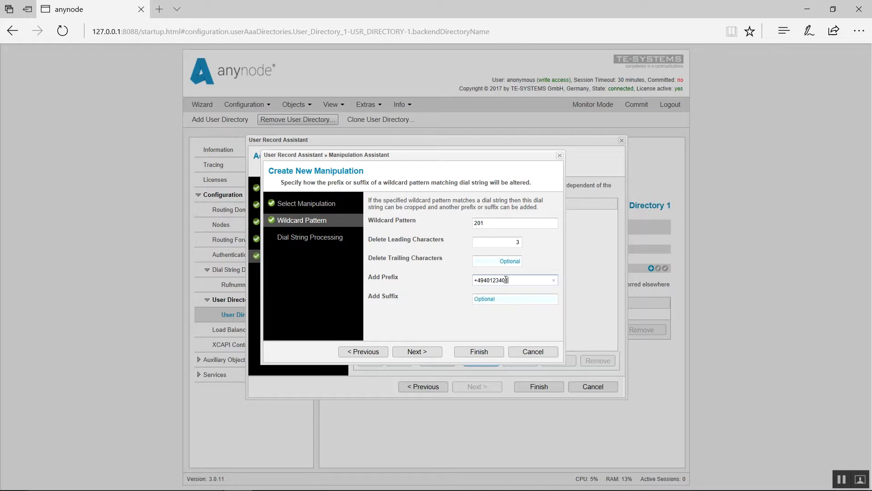
pyautogui.click(482, 350)
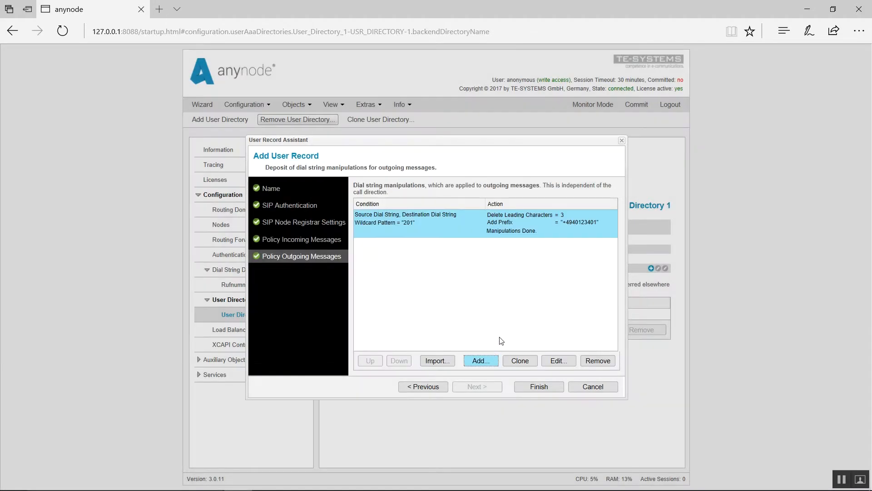
pyautogui.click(539, 386)
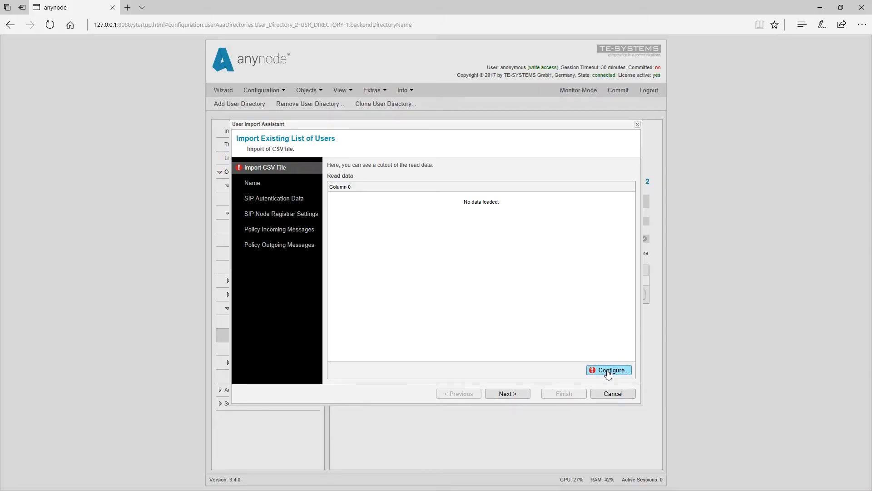
# Confirm the CSV import settings to load the six users, Berlin 1 through Wolfsburg
pyautogui.click(609, 371)
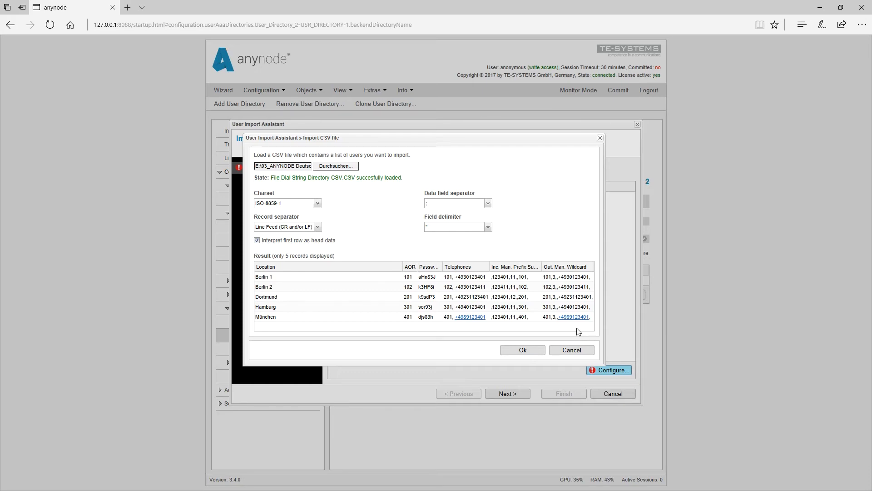
pyautogui.click(525, 351)
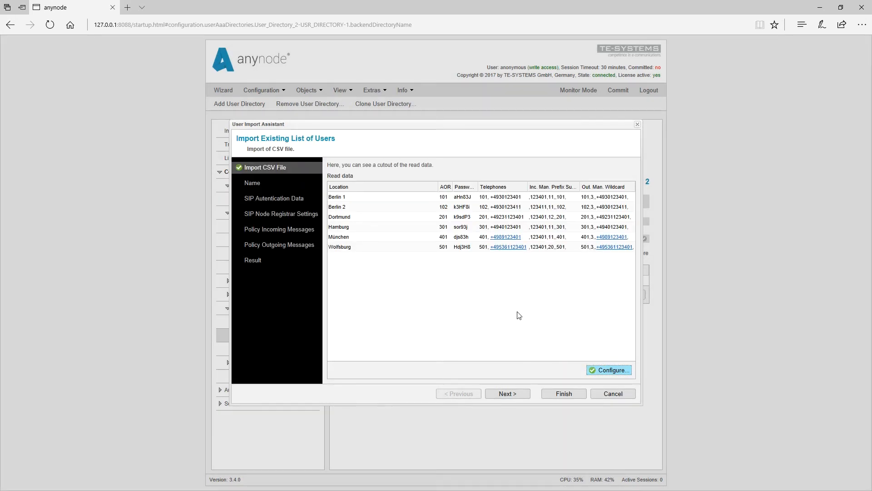
# Keep Location as the column for imported user names
pyautogui.click(516, 399)
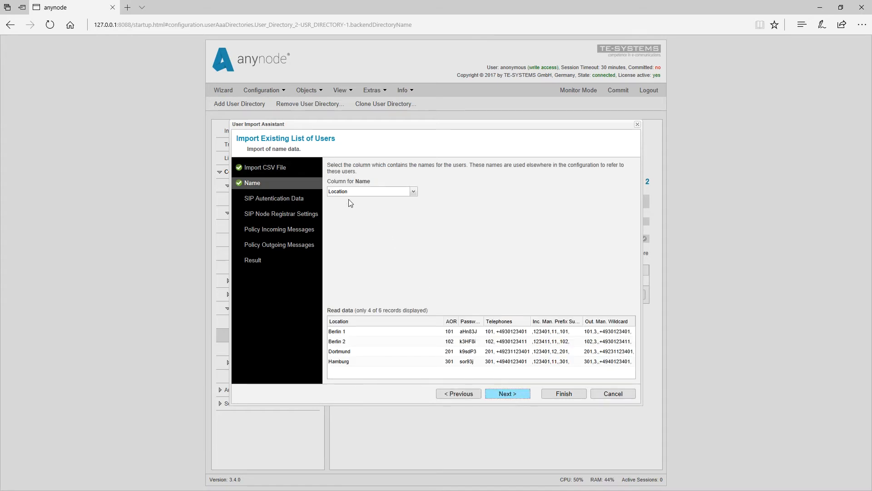
pyautogui.click(414, 191)
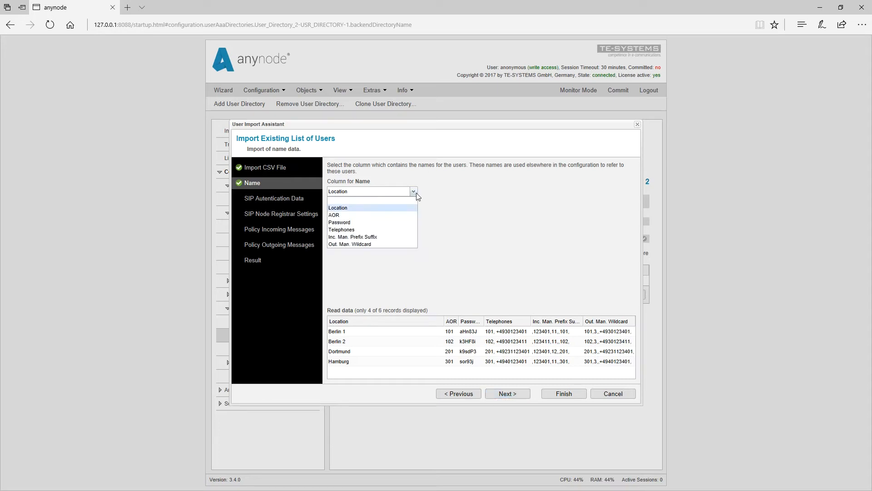
pyautogui.click(378, 208)
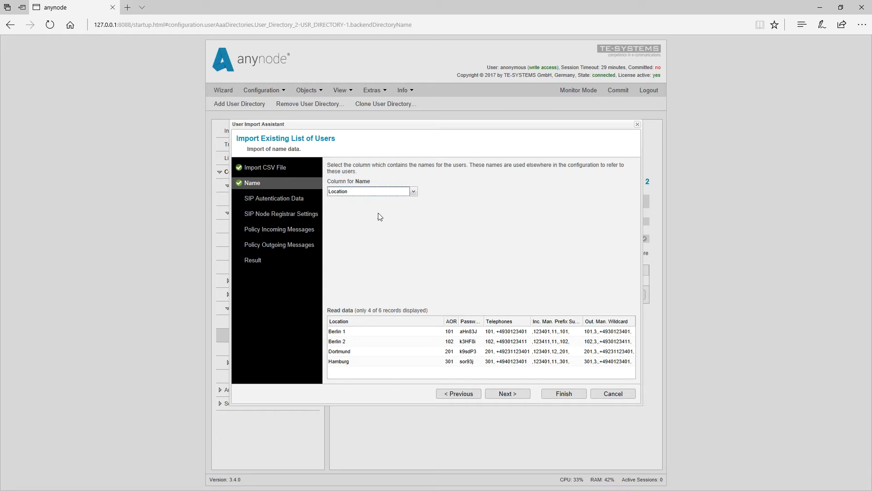
# Take SIP user names from the AOR column and passwords from the Password column
pyautogui.click(507, 394)
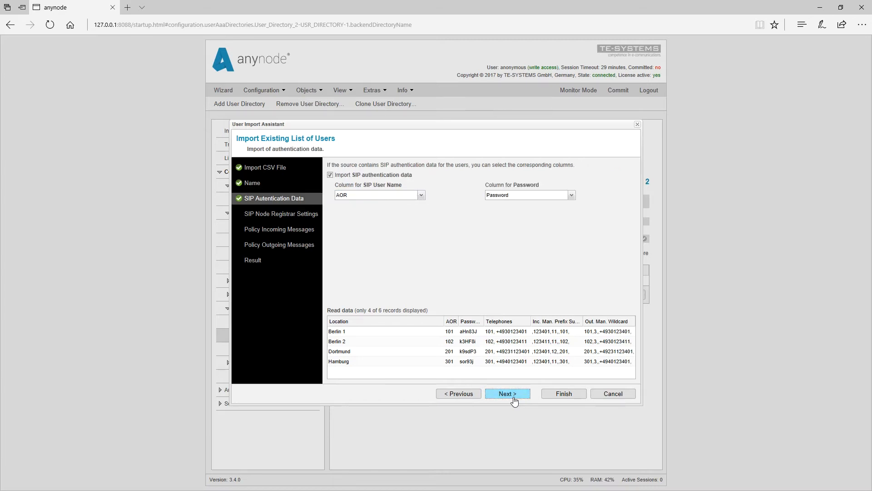
pyautogui.click(421, 195)
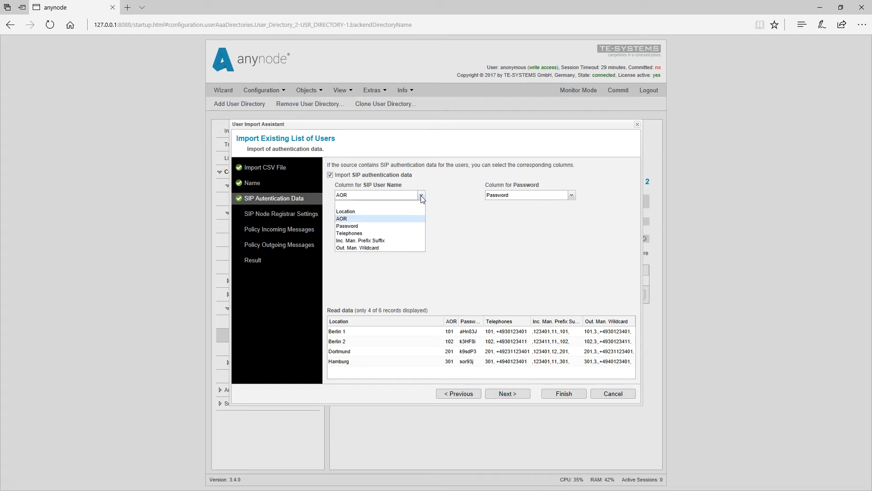
pyautogui.click(421, 195)
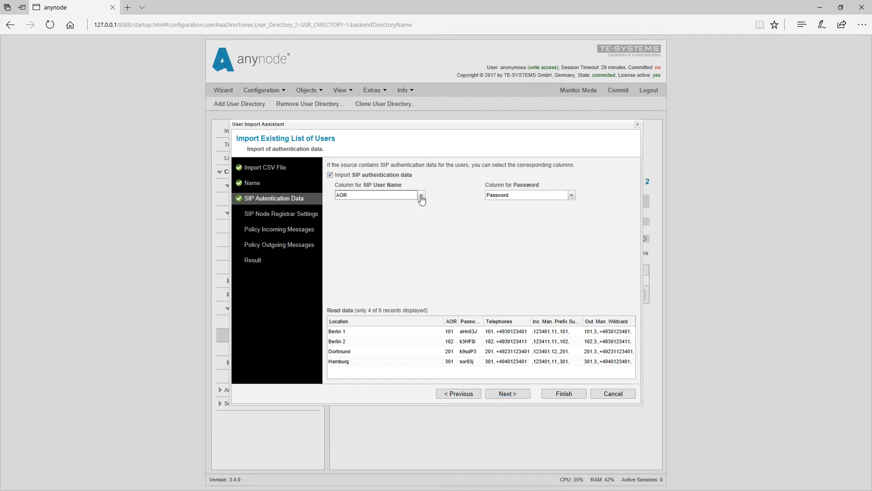
pyautogui.click(572, 196)
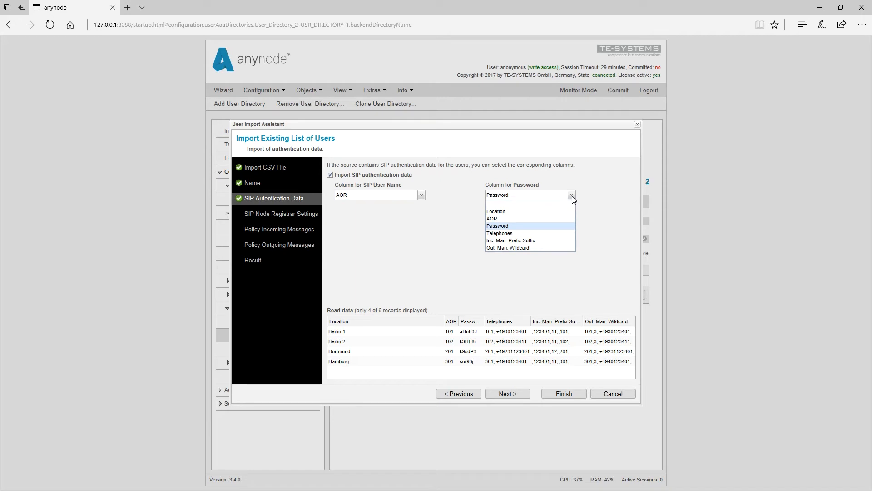
pyautogui.click(571, 197)
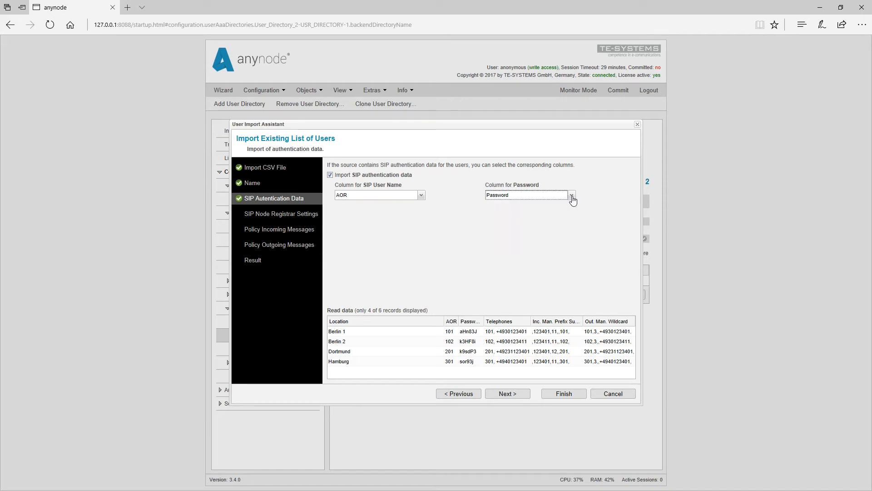
pyautogui.click(508, 394)
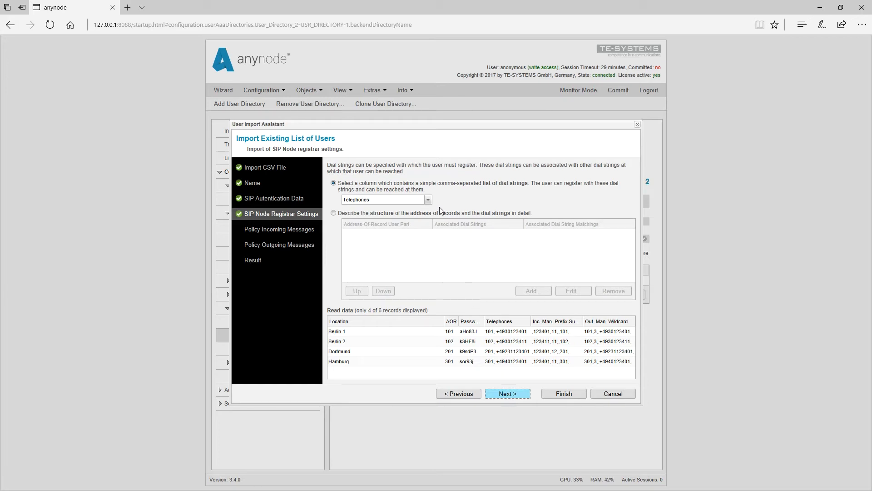
# Keep Telephones as the registrar dial string column and continue to Policy Incoming Messages
pyautogui.click(428, 201)
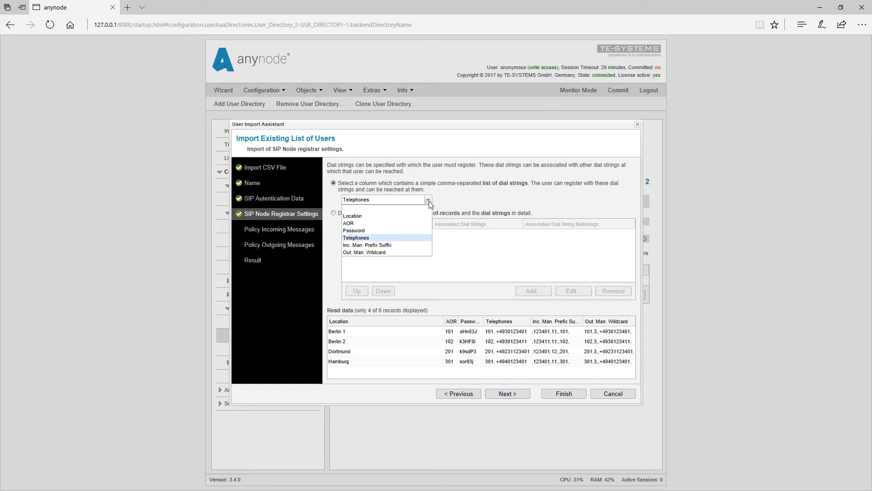
pyautogui.click(414, 238)
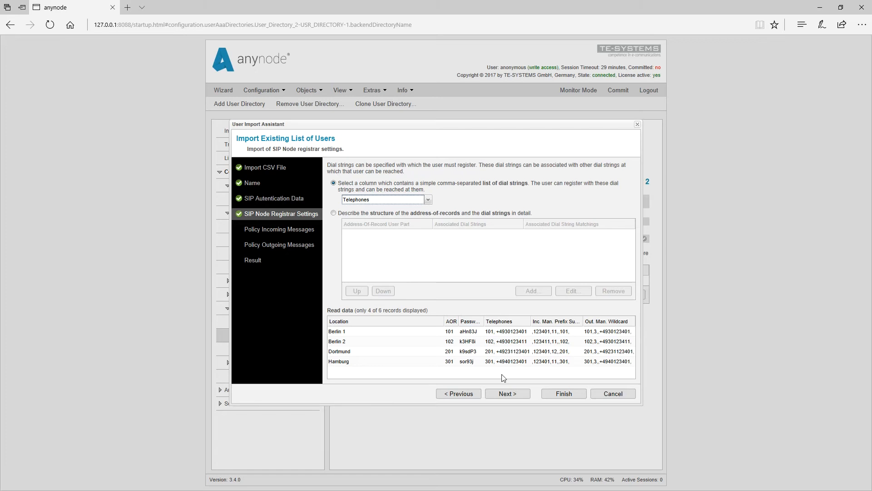
pyautogui.click(504, 395)
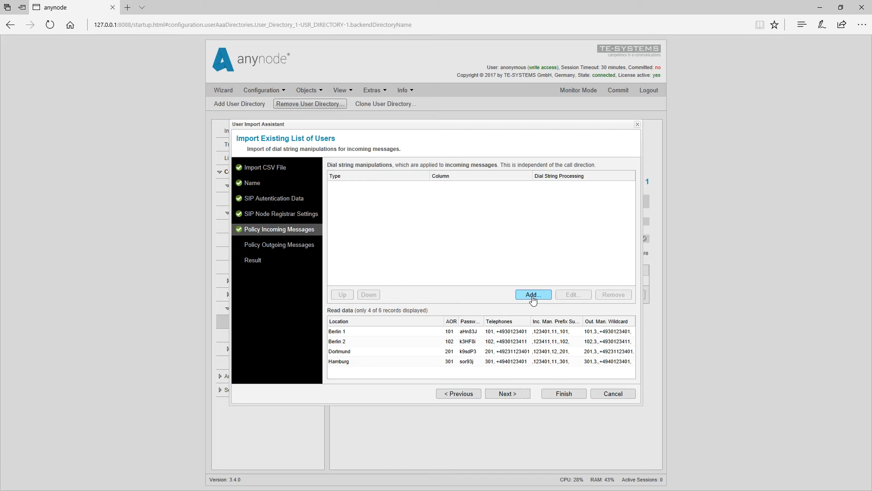
# Add an incoming Prefix and Suffix Manipulation fed by the Inc. Man. Prefix Suffix column
pyautogui.click(533, 296)
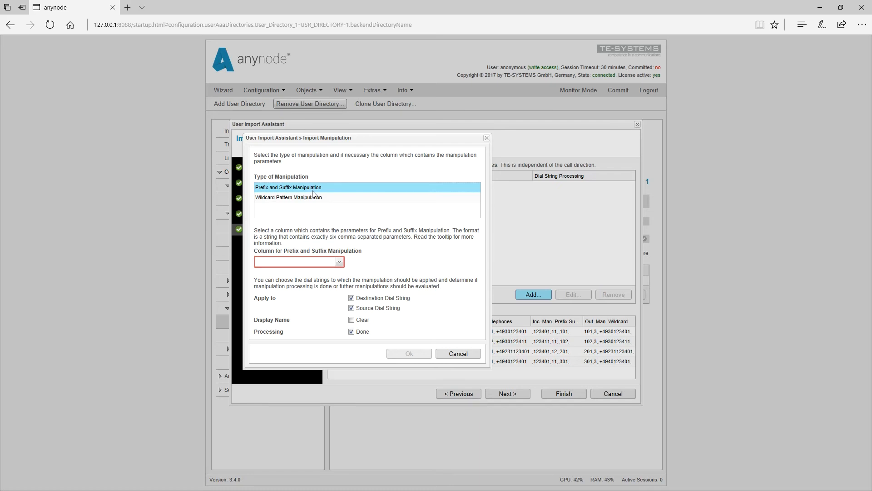
pyautogui.click(340, 263)
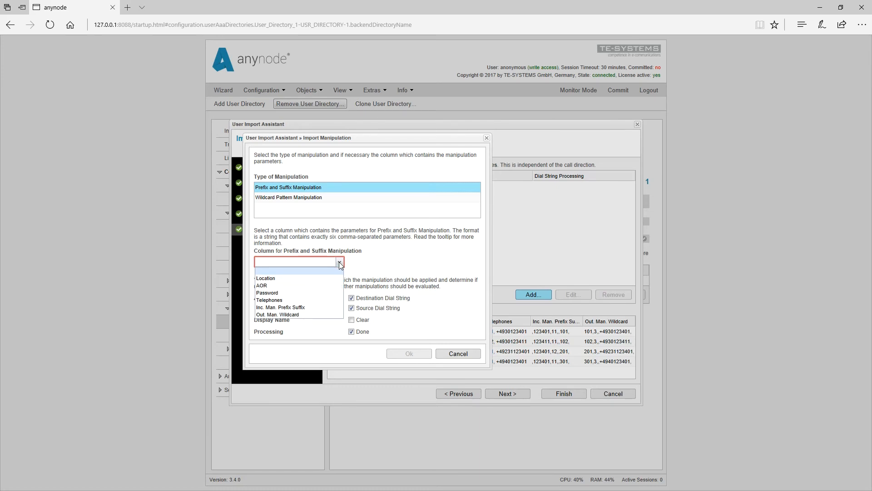
pyautogui.click(309, 307)
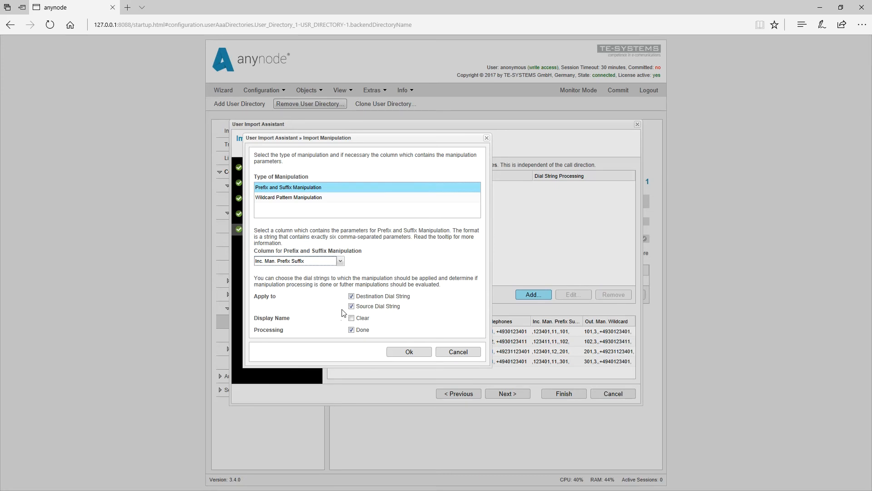
pyautogui.click(417, 358)
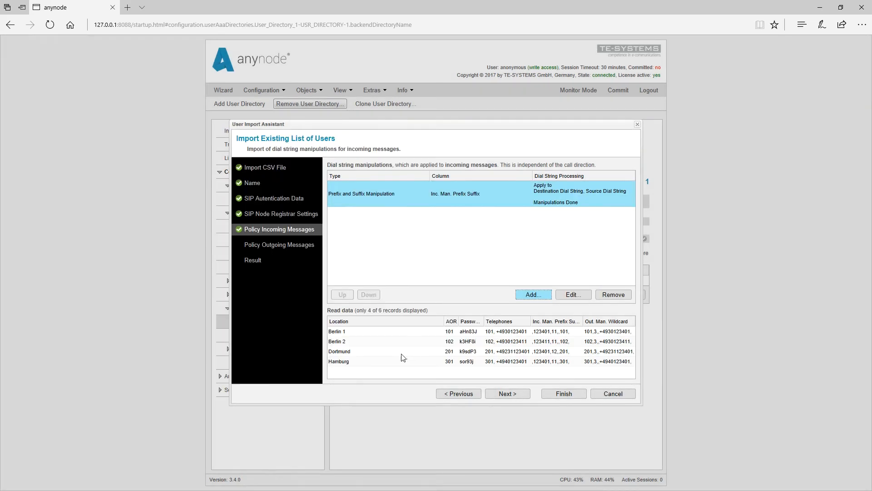
pyautogui.click(508, 394)
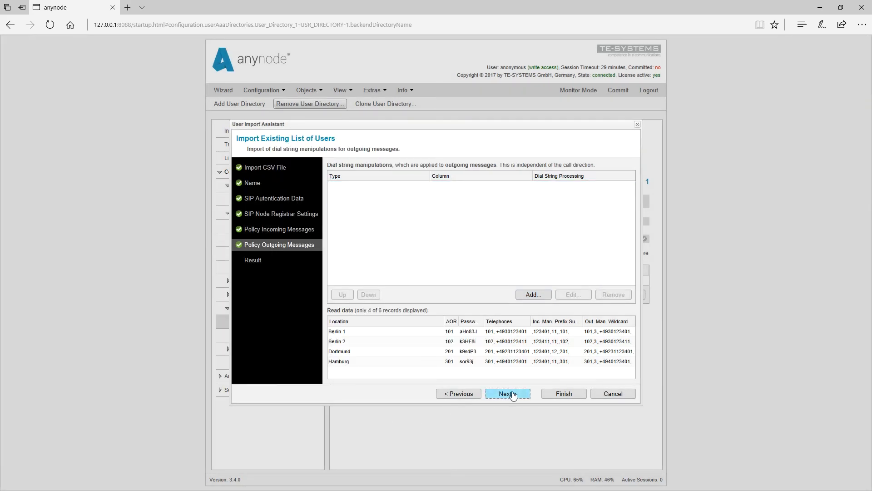
# Add an outgoing Wildcard Pattern Manipulation fed by the Out. Man. Wildcard column
pyautogui.click(541, 296)
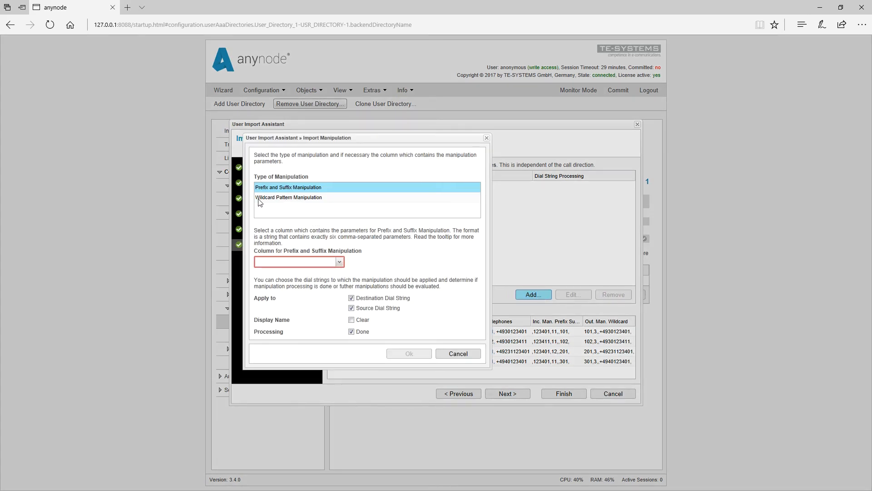
pyautogui.click(285, 200)
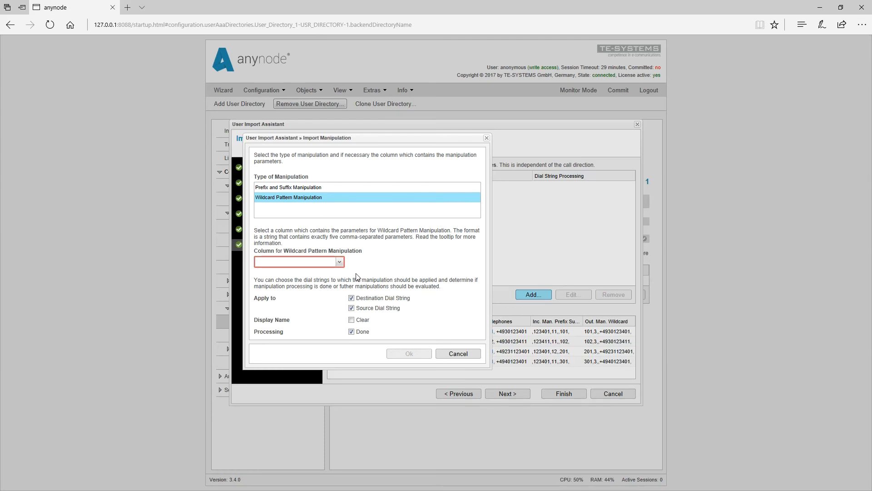
pyautogui.click(341, 262)
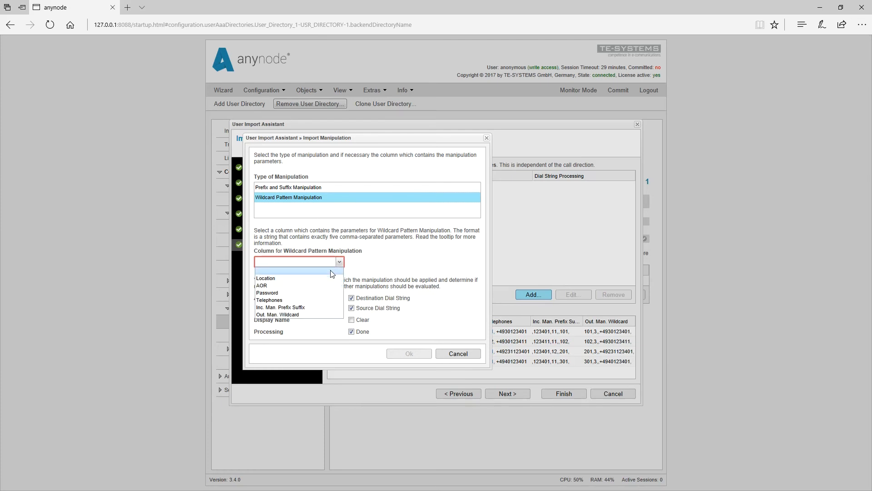
pyautogui.click(292, 315)
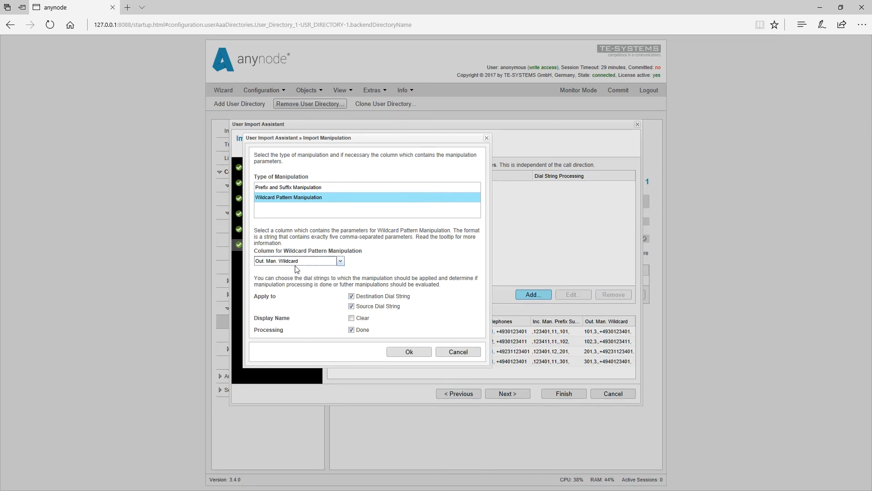
pyautogui.click(400, 355)
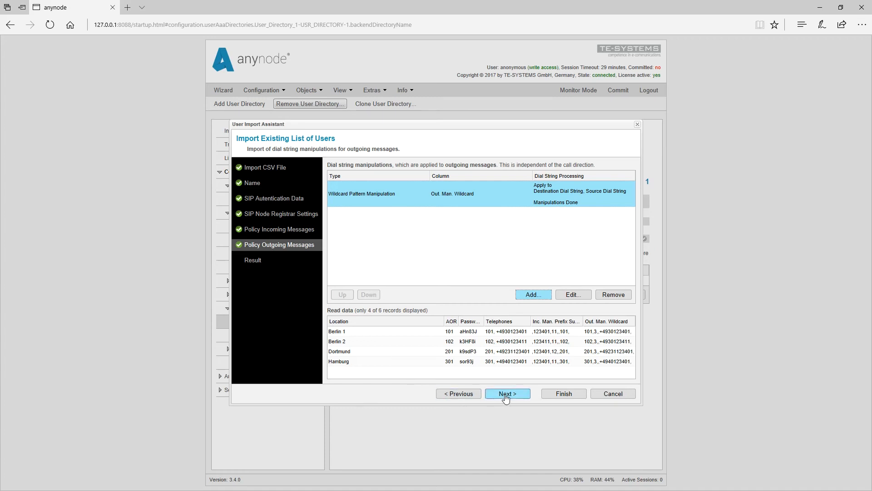
# Reach the Result page listing 6 users with their manipulations, and move the window aside
pyautogui.click(506, 394)
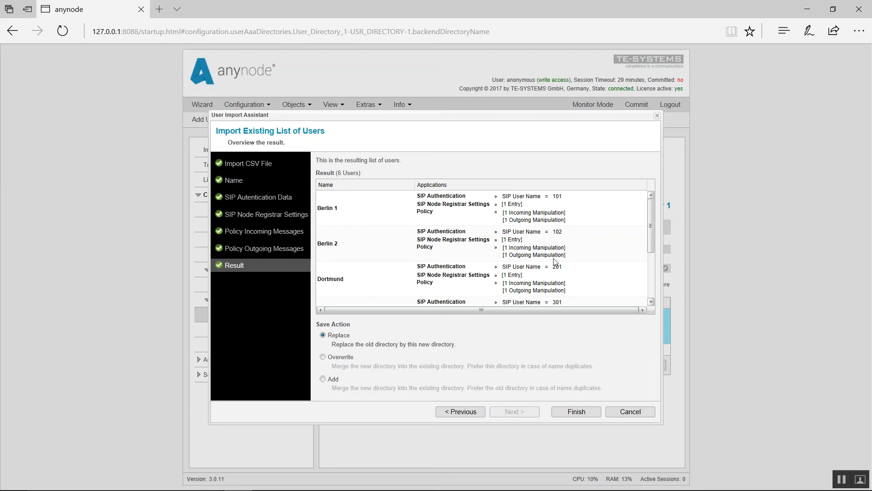
pyautogui.moveTo(651, 227)
pyautogui.mouseDown()
pyautogui.moveTo(651, 284)
pyautogui.moveTo(650, 223)
pyautogui.mouseUp()
pyautogui.moveTo(652, 225)
pyautogui.mouseDown()
pyautogui.moveTo(655, 279)
pyautogui.moveTo(659, 218)
pyautogui.mouseUp()
pyautogui.moveTo(482, 203)
pyautogui.moveTo(334, 95); pyautogui.dragTo(279, 75)
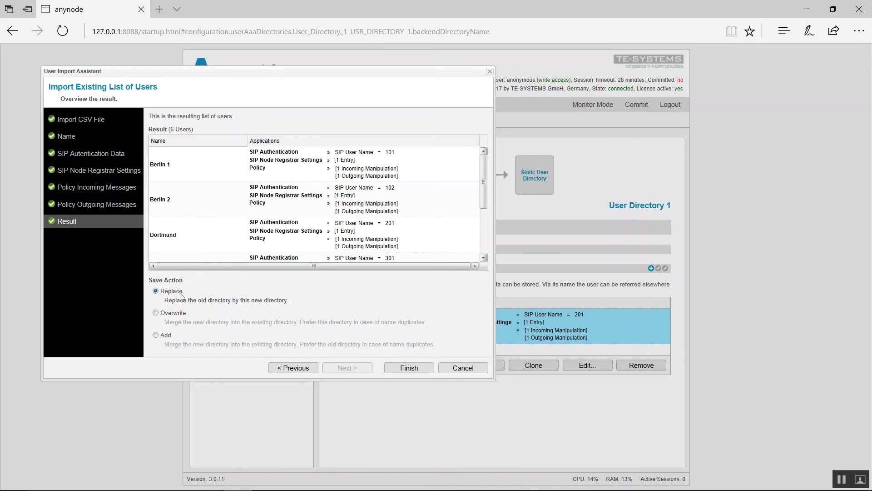
# Finish the import with Replace, then review the six users from Berlin 1 through Wolfsburg
pyautogui.click(404, 369)
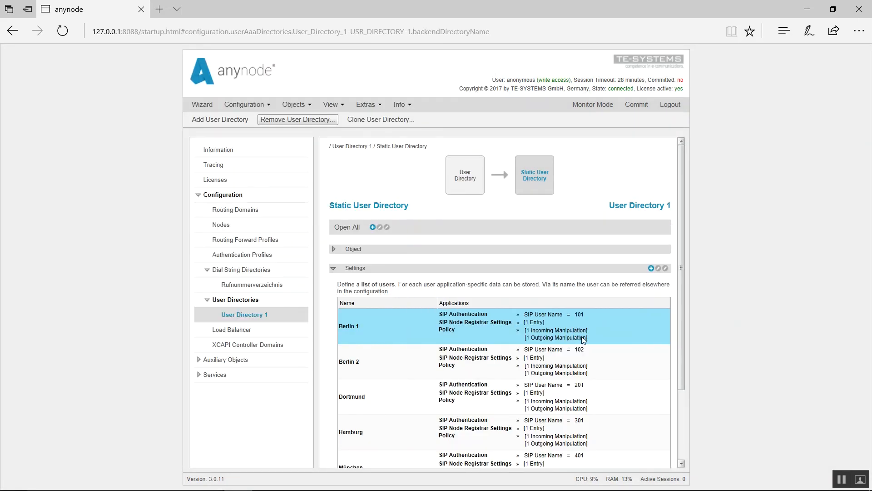
pyautogui.moveTo(681, 262); pyautogui.dragTo(687, 351)
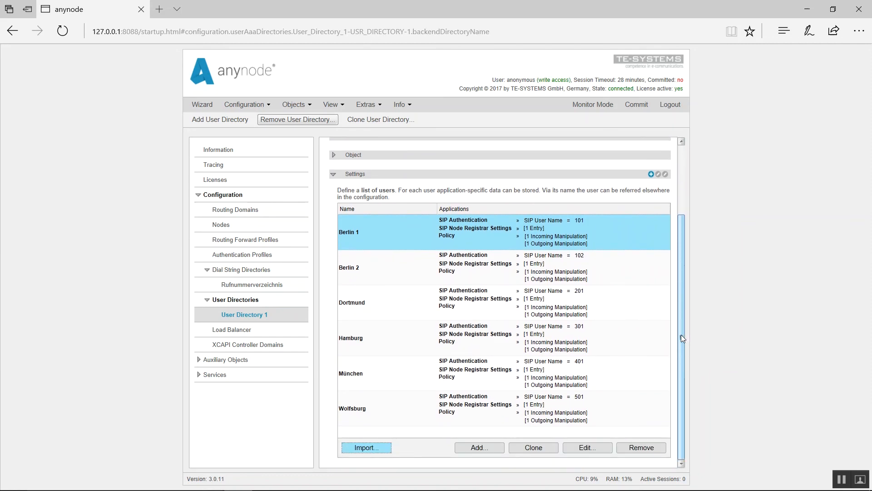